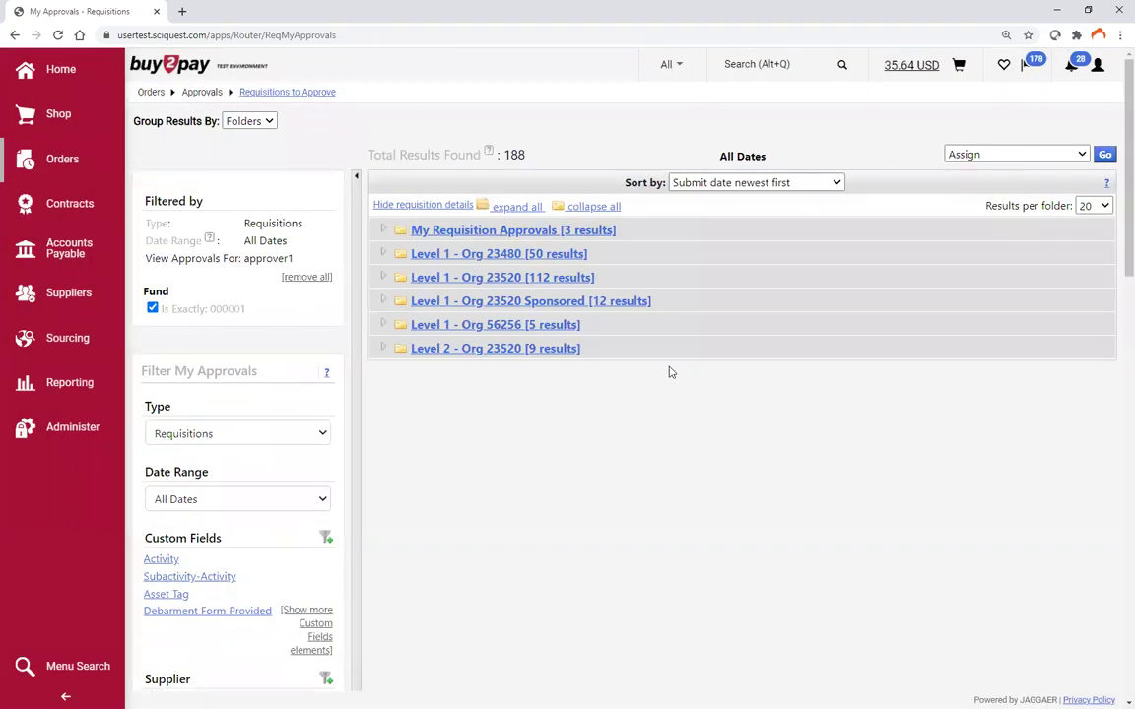
# - Return to the homepage and open the list of requisitions to approve
pyautogui.moveTo(269, 313); pyautogui.dragTo(215, 311)
pyautogui.click(70, 78)
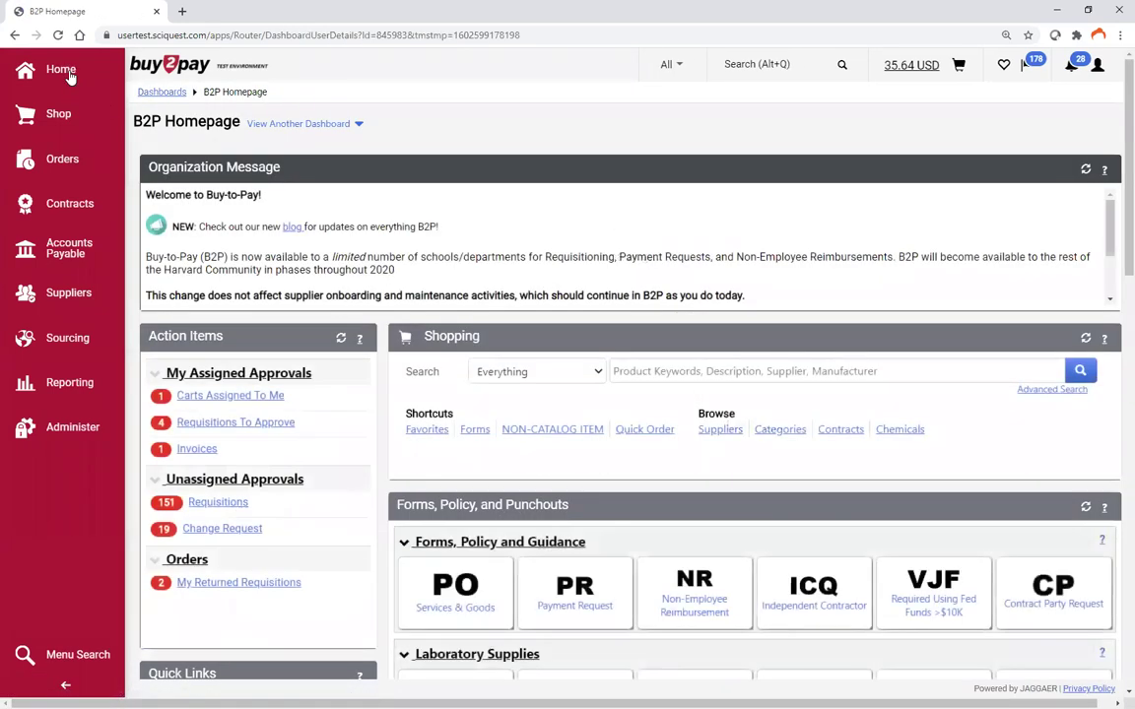
pyautogui.click(61, 158)
pyautogui.moveTo(166, 253)
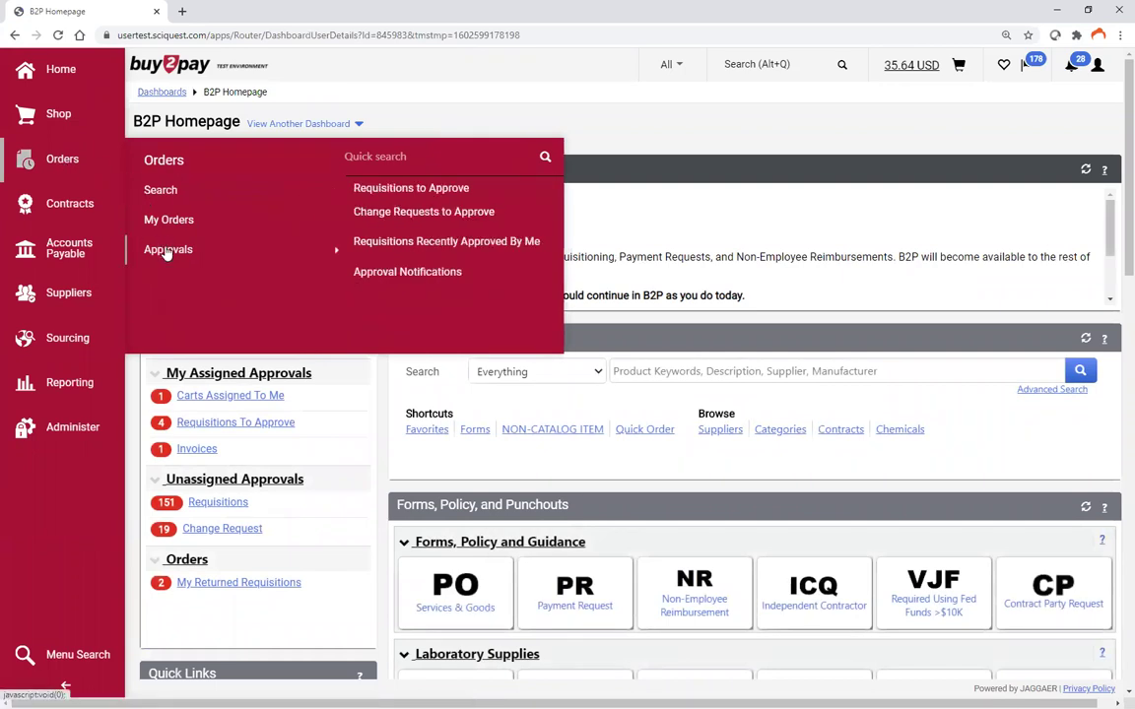
pyautogui.click(366, 189)
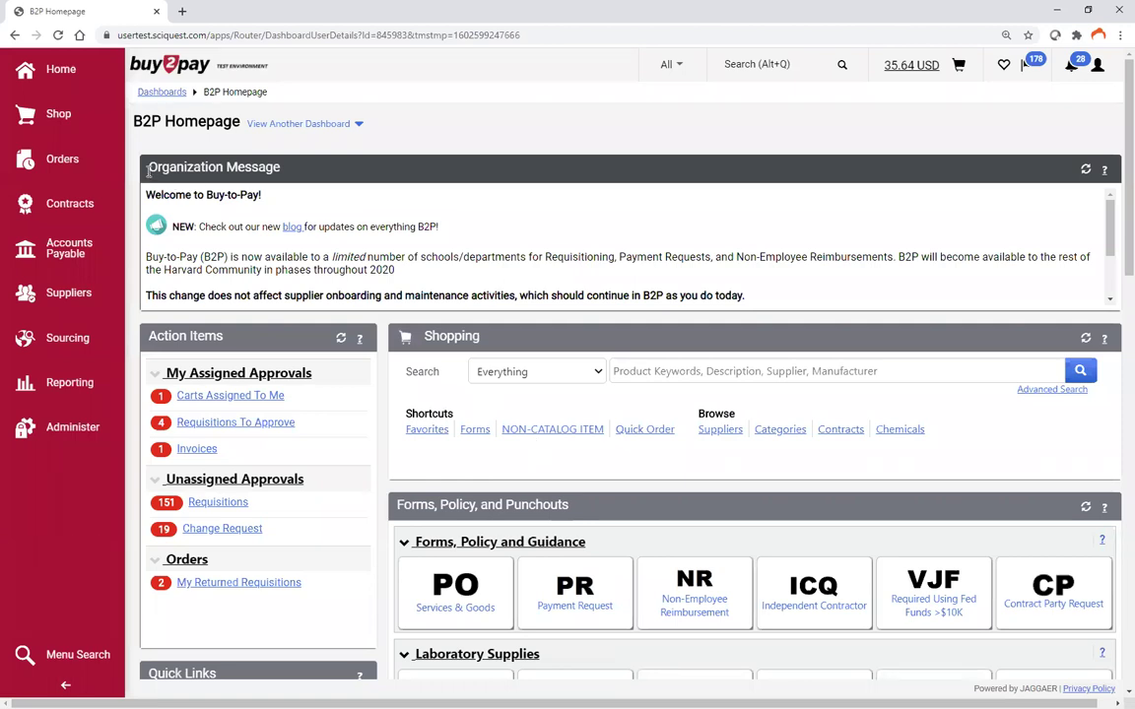
# - Open the requisition search and add a Requisition Status filter set to Pending
pyautogui.moveTo(79, 160)
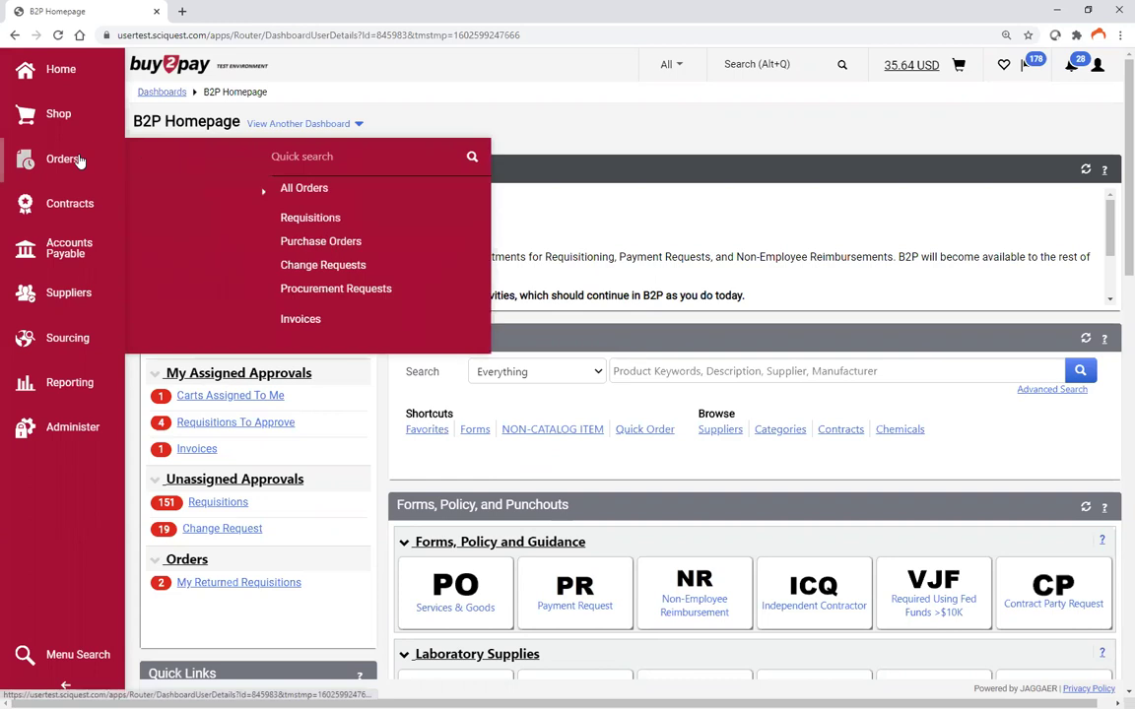
pyautogui.click(387, 227)
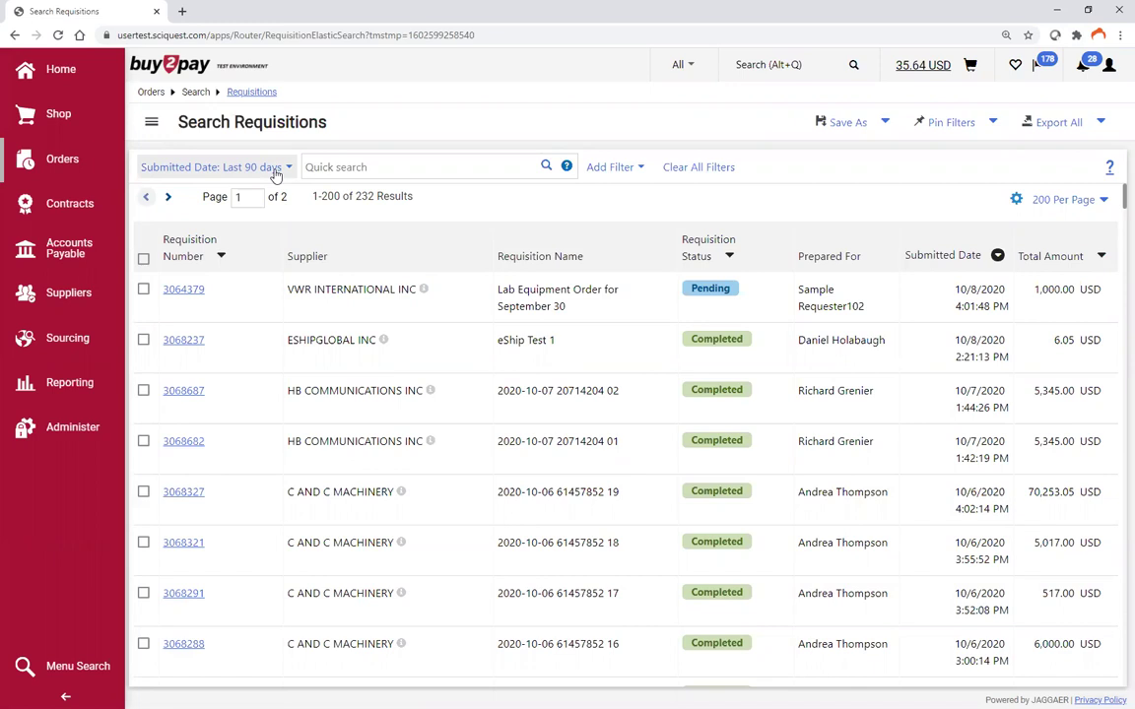
pyautogui.click(613, 169)
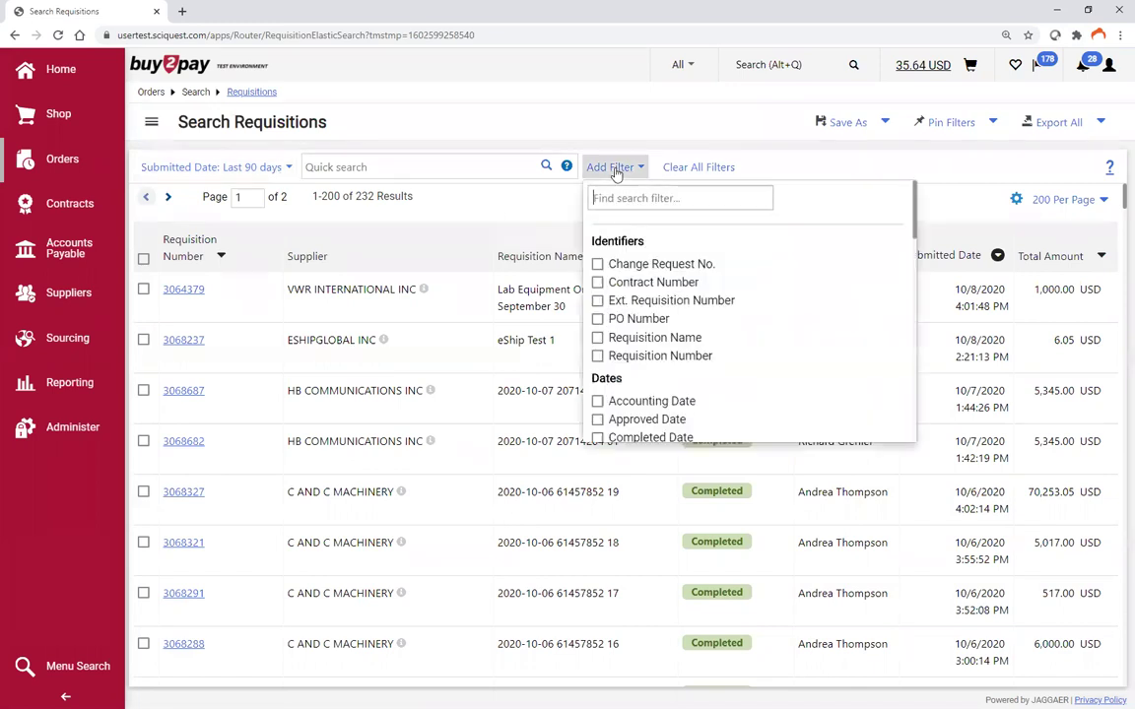
pyautogui.scroll(-2, 678, 309)
pyautogui.scroll(-1, 676, 311)
pyautogui.scroll(-5, 676, 312)
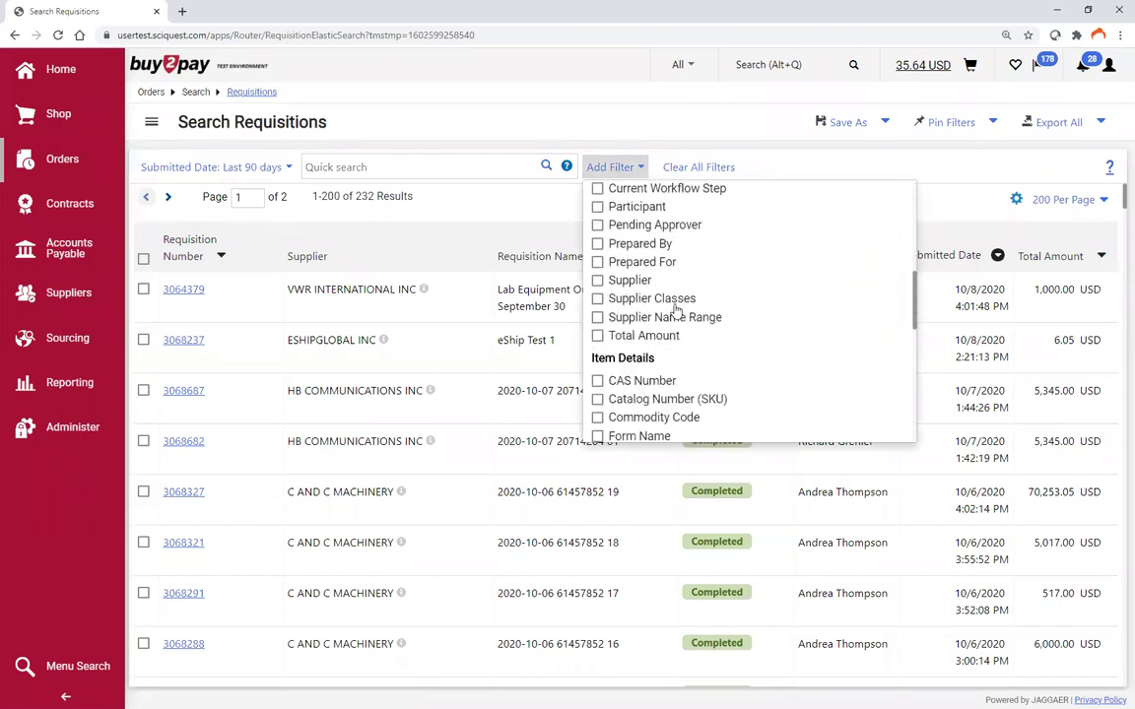
pyautogui.scroll(-2, 676, 311)
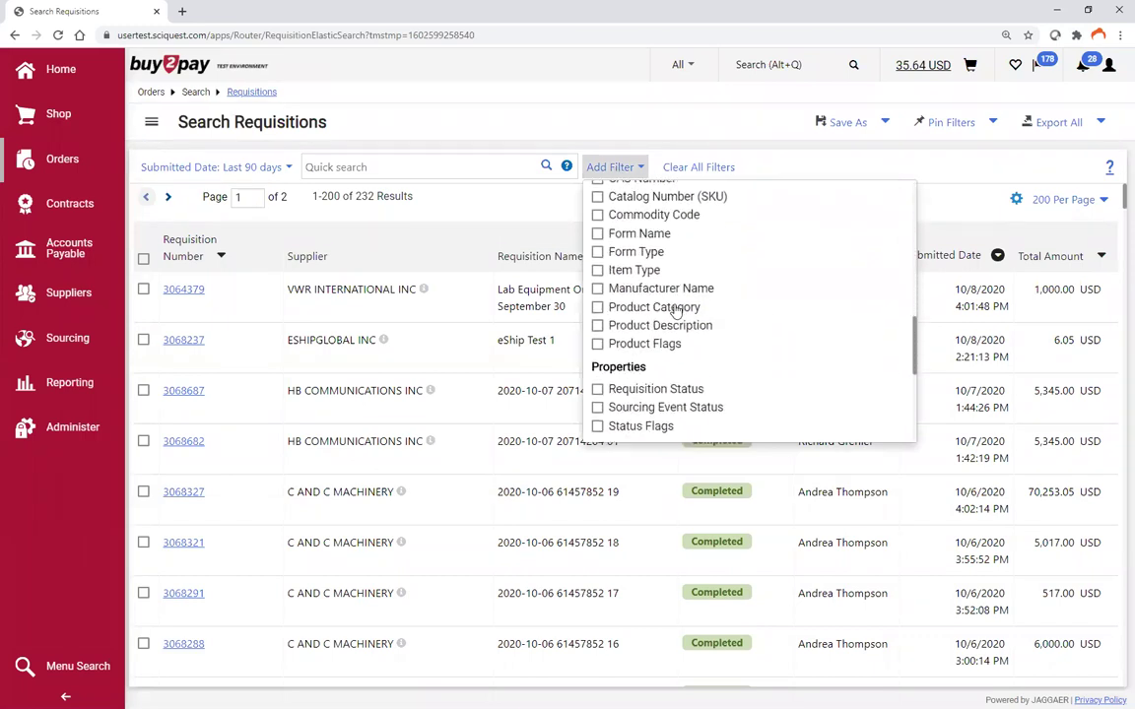
pyautogui.click(598, 390)
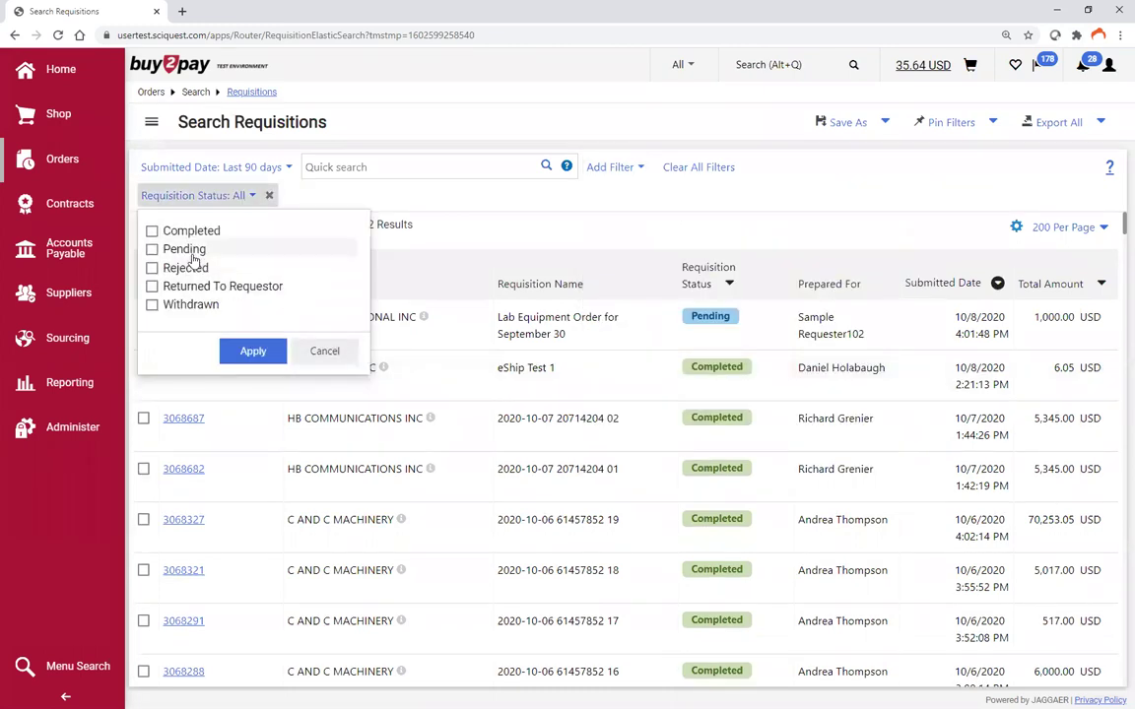
pyautogui.click(152, 250)
pyautogui.click(254, 351)
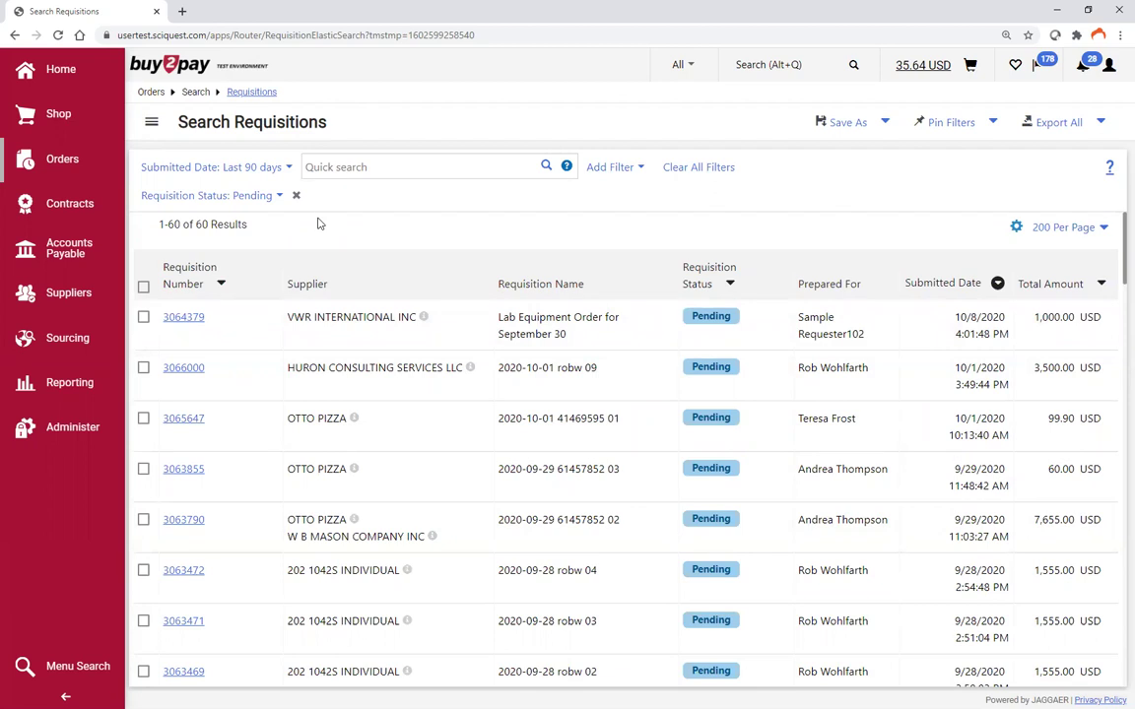
# - Set the requisition search's Submitted Date filter to All
pyautogui.click(274, 172)
pyautogui.click(160, 201)
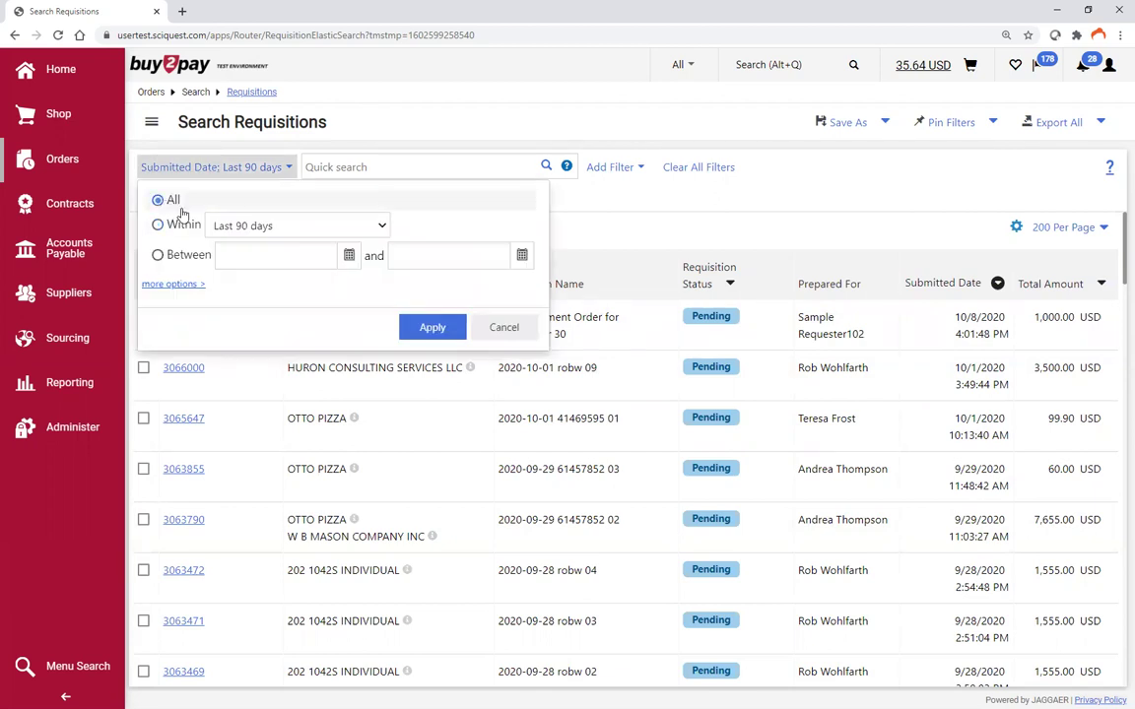
pyautogui.click(431, 327)
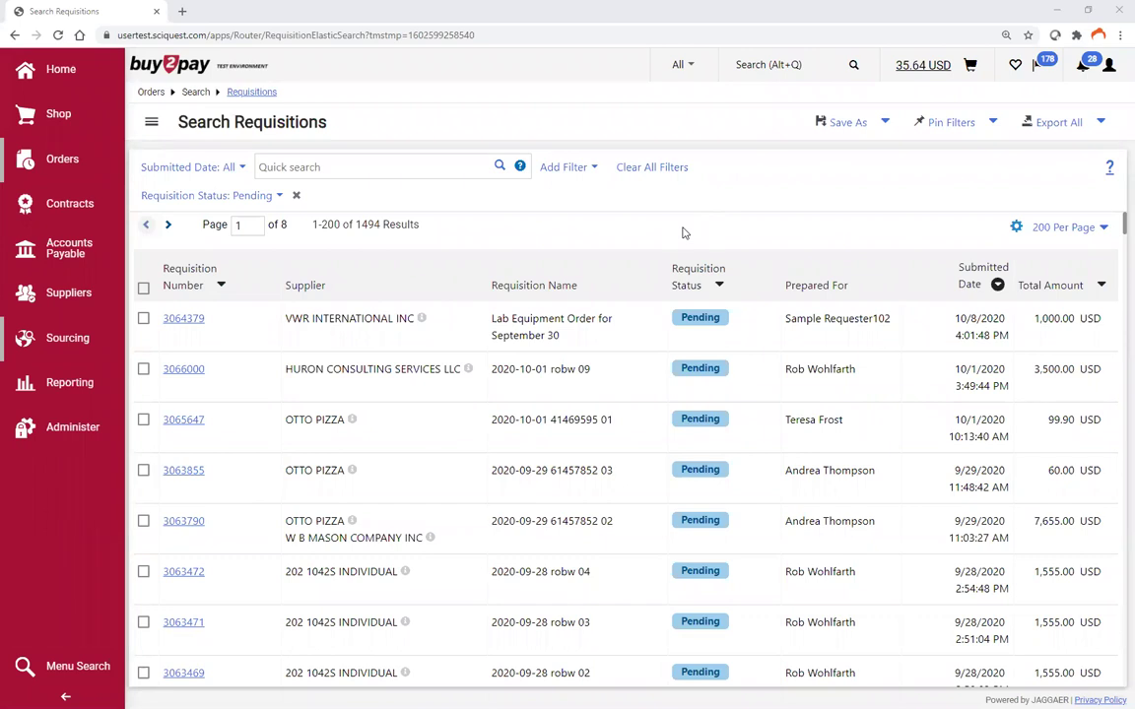
# - Add the custom field filter Org to the search, with Is Equal To 23520
pyautogui.click(584, 170)
pyautogui.scroll(-5, 632, 275)
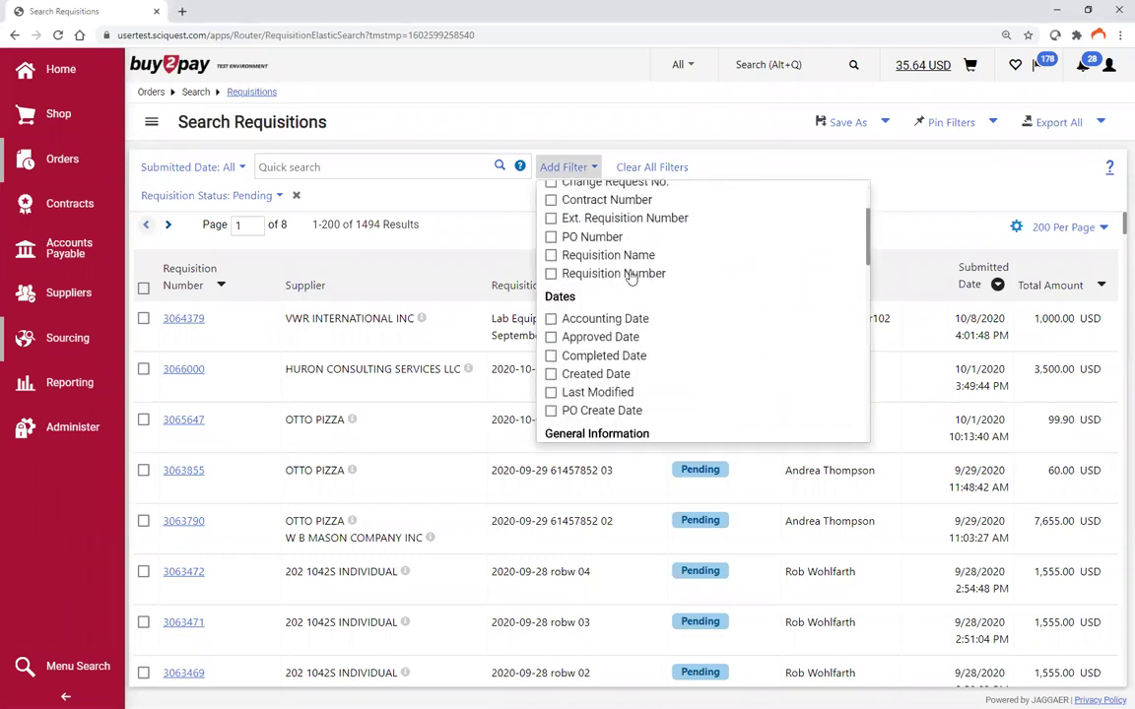
pyautogui.scroll(-10, 632, 274)
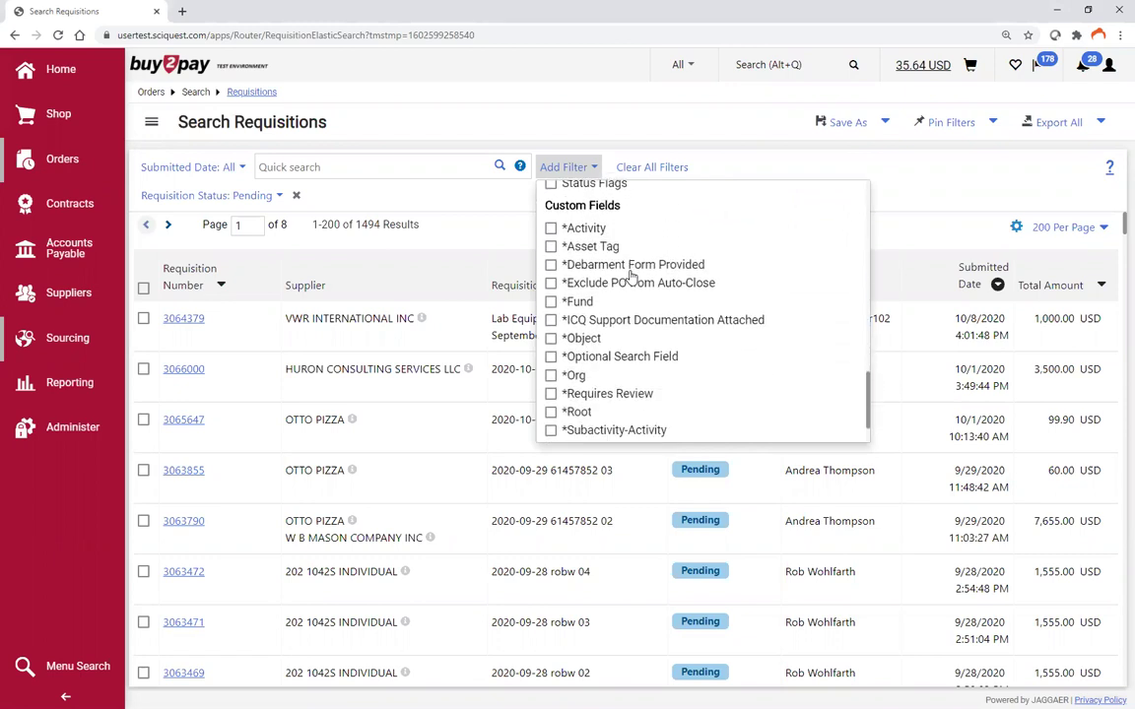
pyautogui.click(552, 375)
pyautogui.click(384, 264)
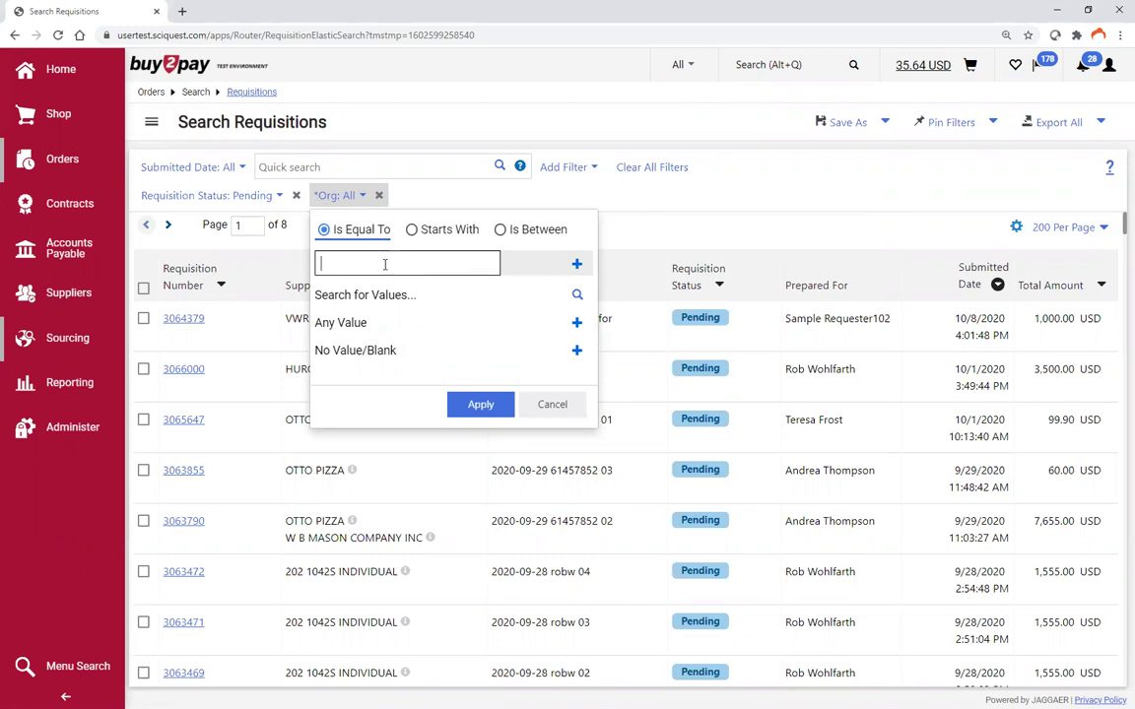
pyautogui.write('23520')
pyautogui.click(476, 405)
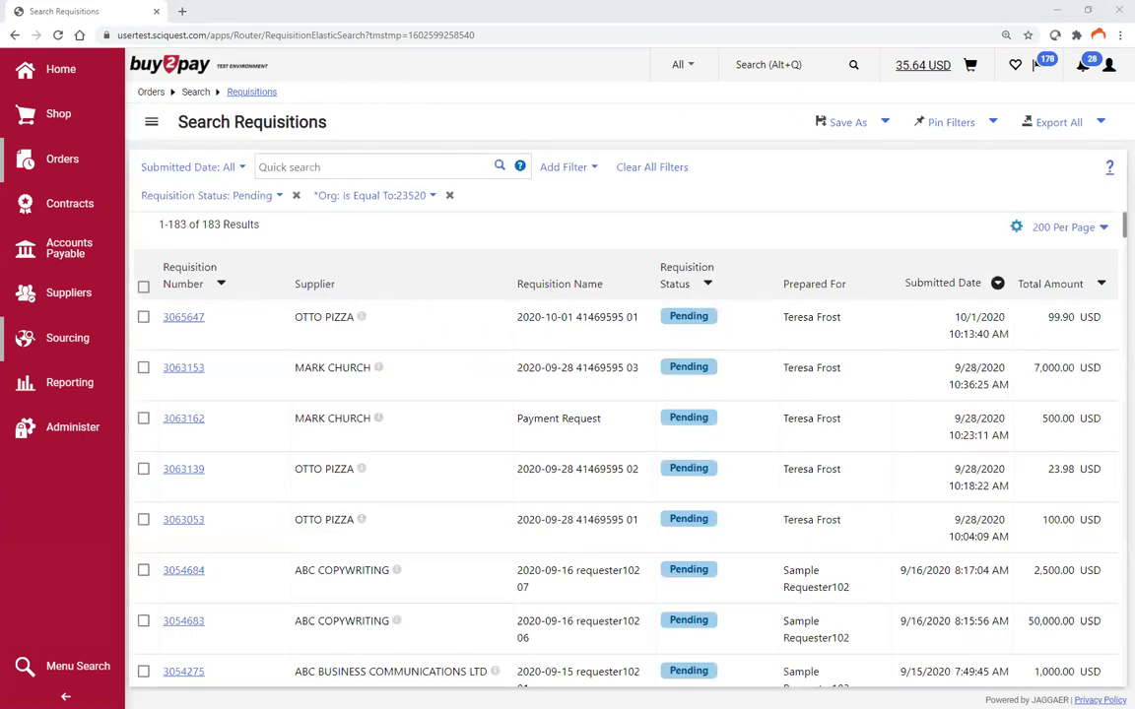
# - Add the custom field filter Fund to the search, with Is Equal To 000001
pyautogui.click(579, 170)
pyautogui.scroll(-3, 630, 325)
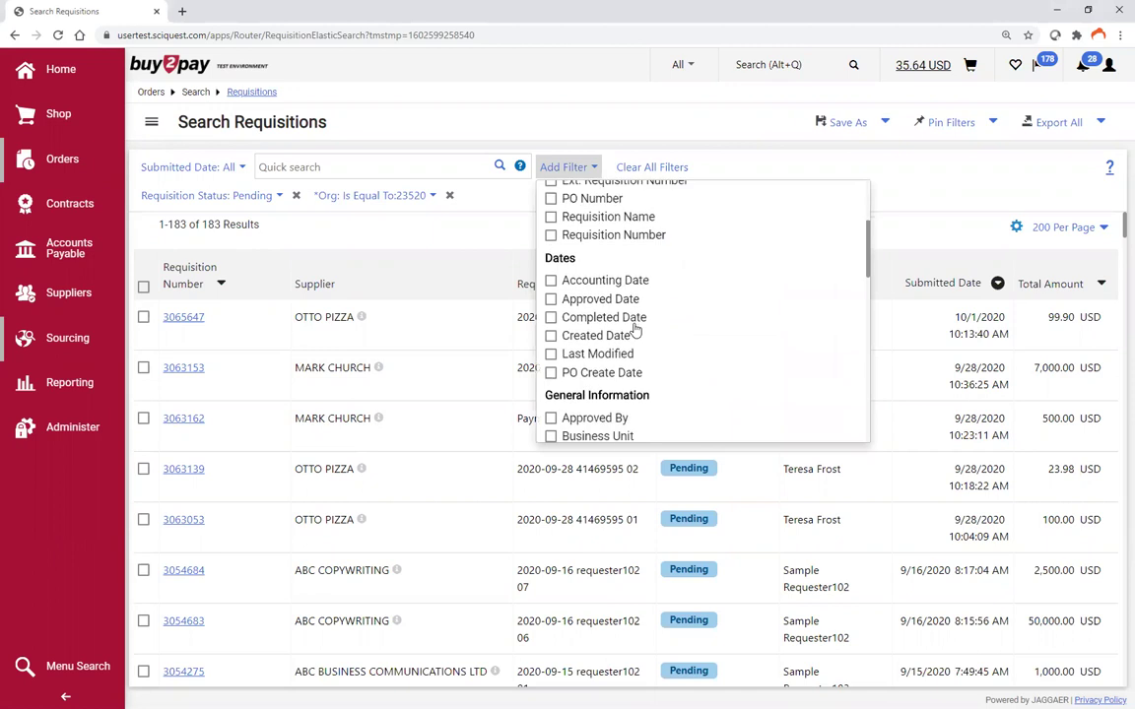
pyautogui.scroll(-8, 636, 330)
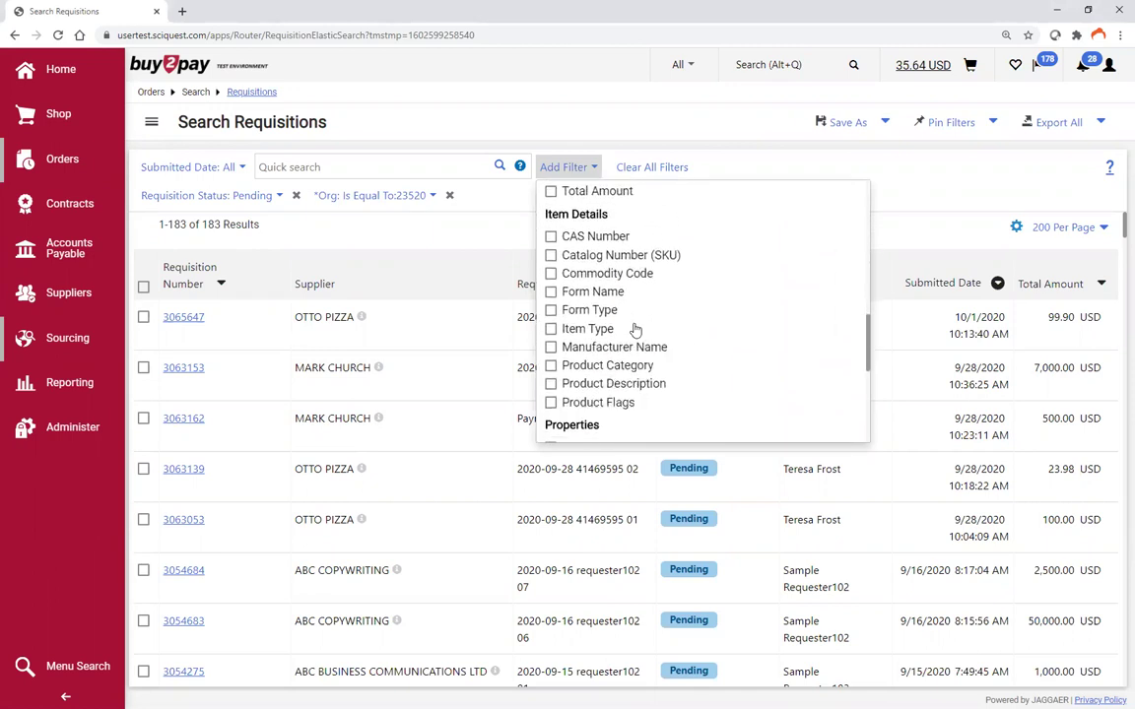
pyautogui.scroll(-2, 635, 328)
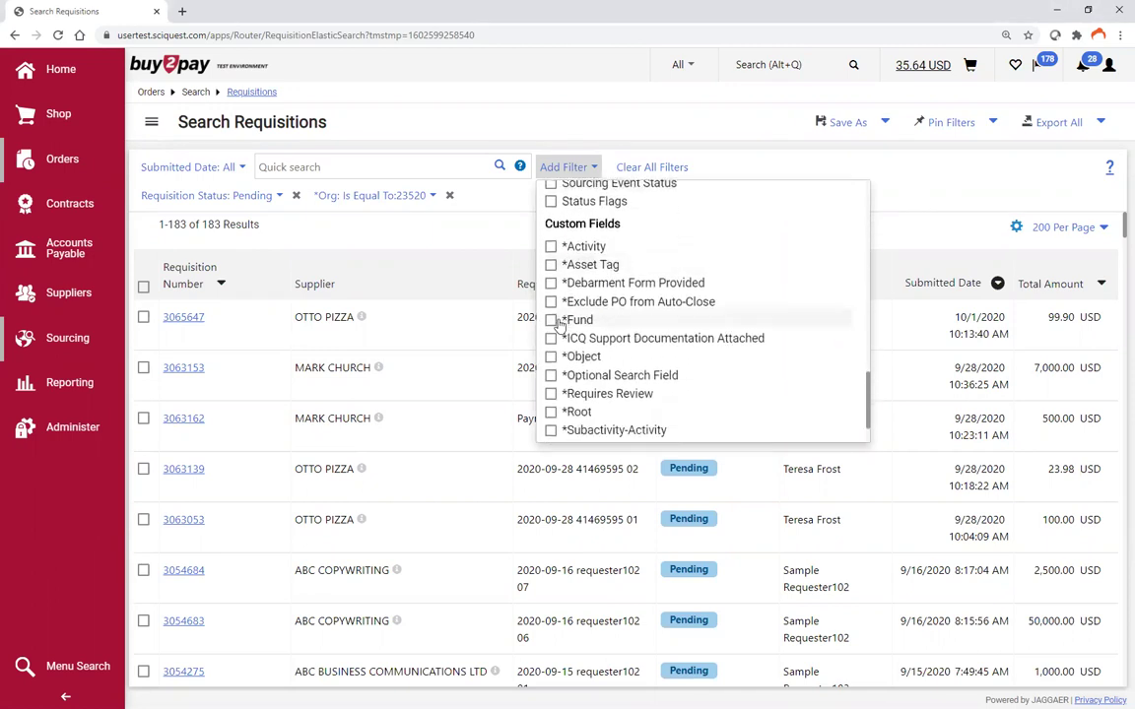
pyautogui.click(553, 322)
pyautogui.click(543, 264)
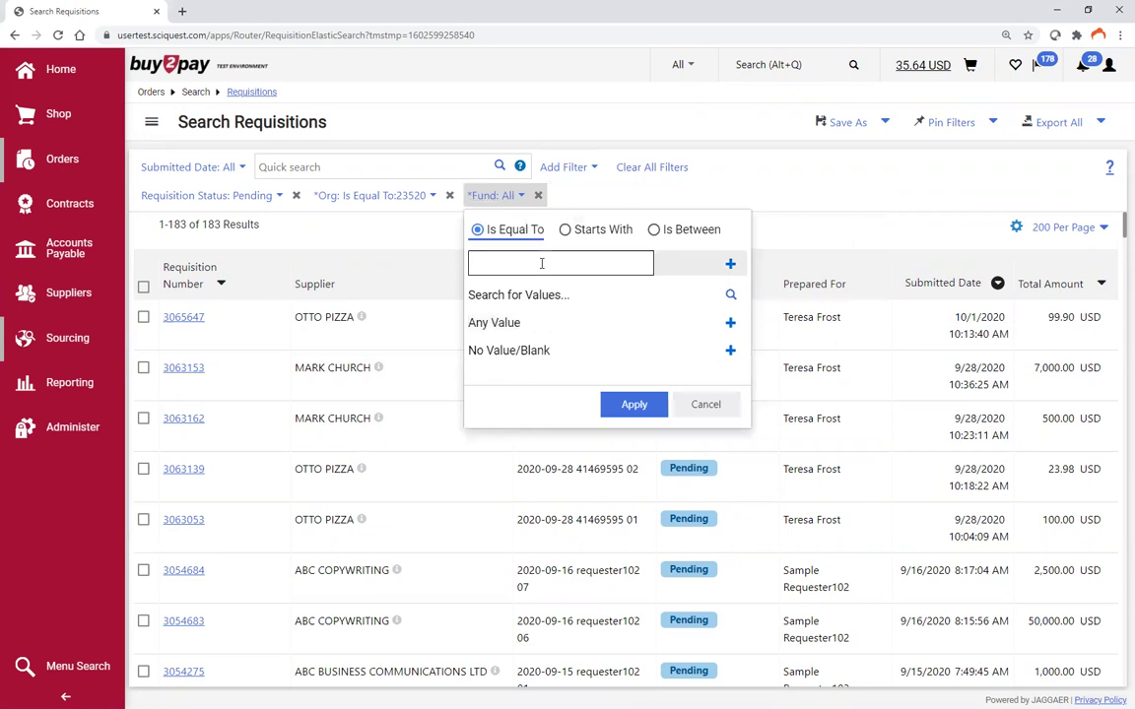
pyautogui.write('000001')
pyautogui.click(634, 405)
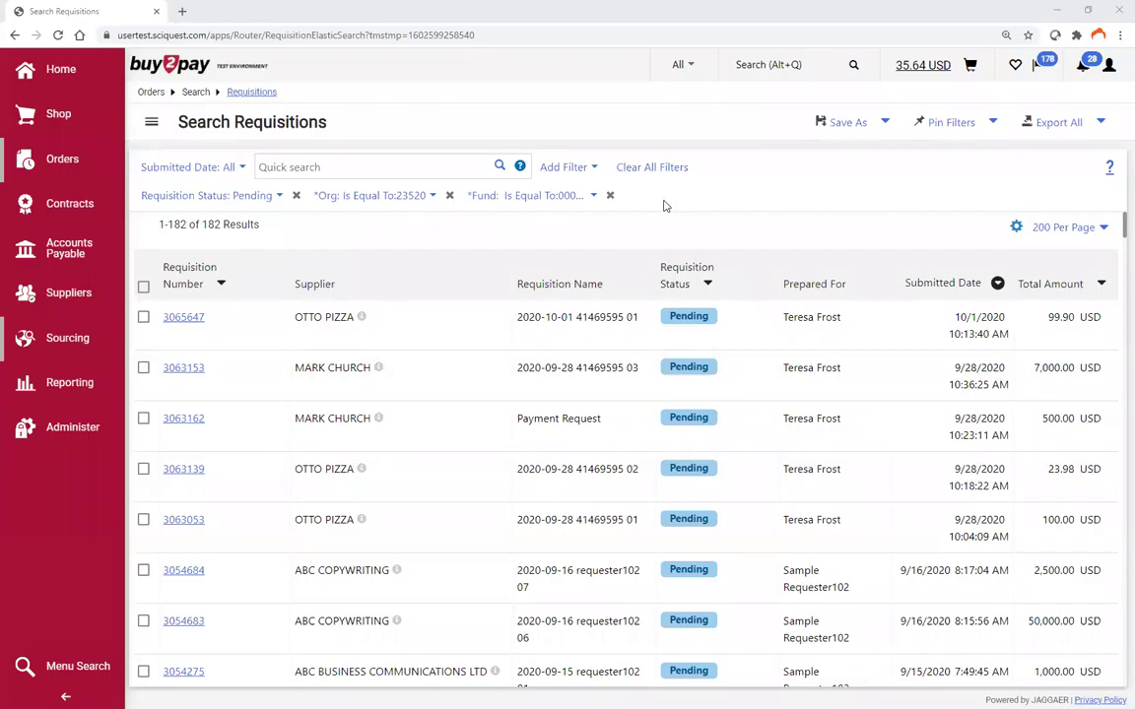
# - Add a Current Workflow Step filter to the search, set to Level 1 Approval
pyautogui.click(582, 174)
pyautogui.scroll(-3, 624, 269)
pyautogui.scroll(-5, 624, 269)
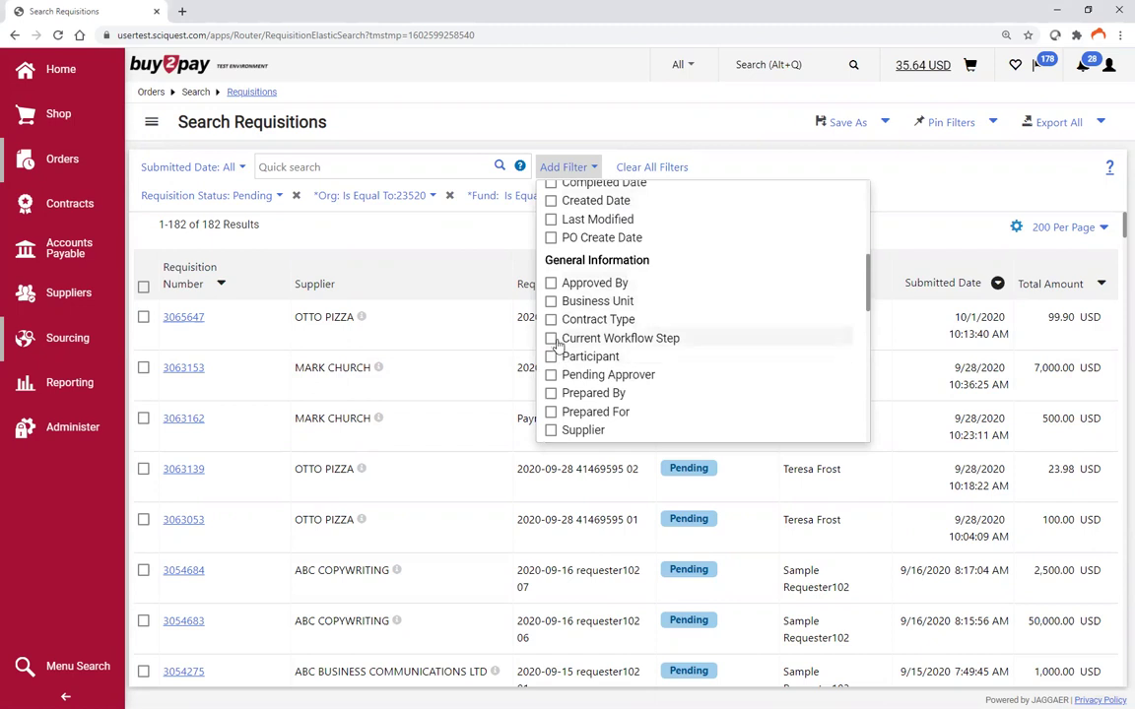
pyautogui.click(552, 339)
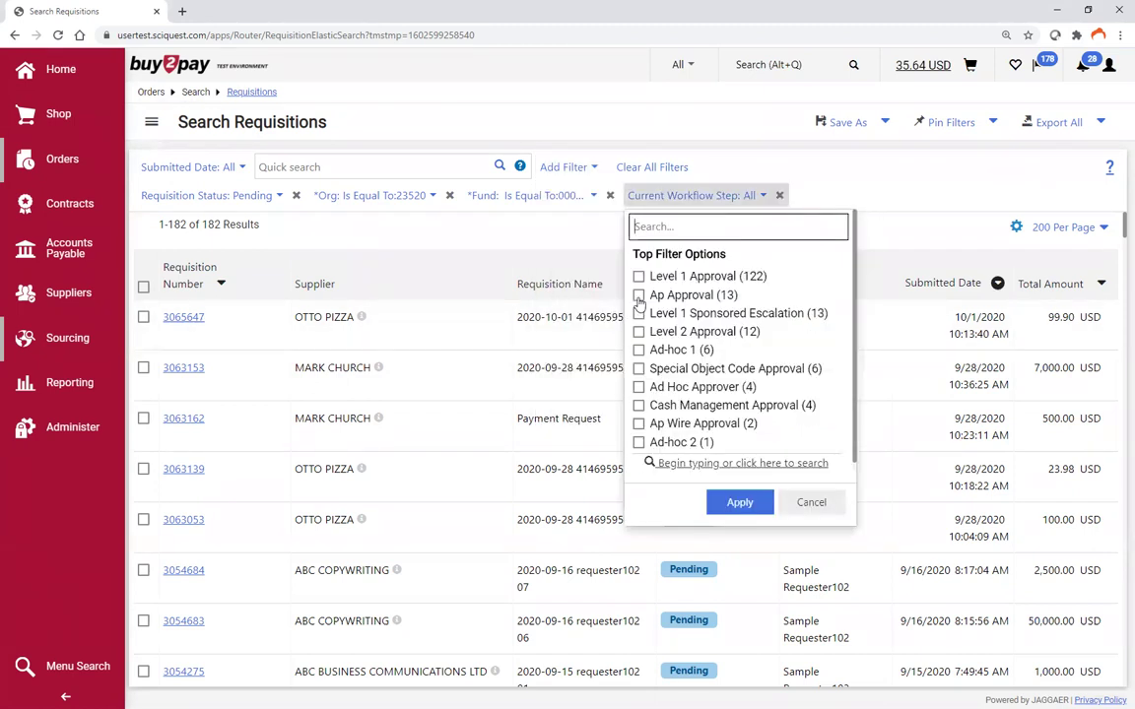
pyautogui.click(639, 276)
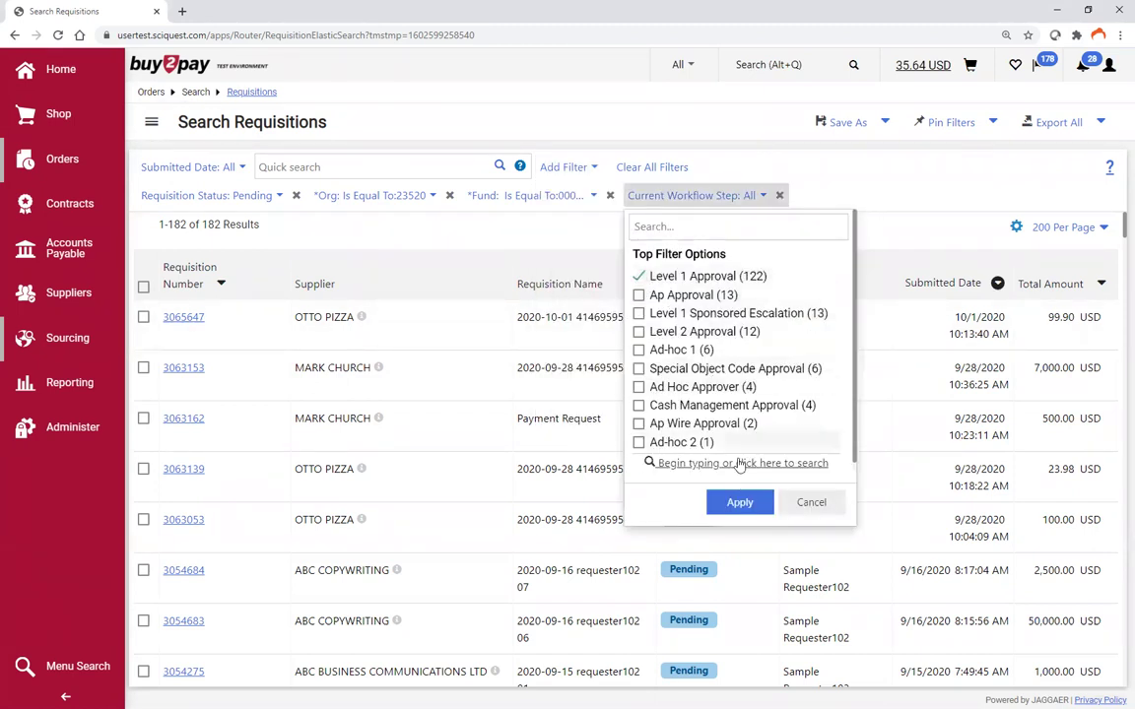
pyautogui.click(740, 502)
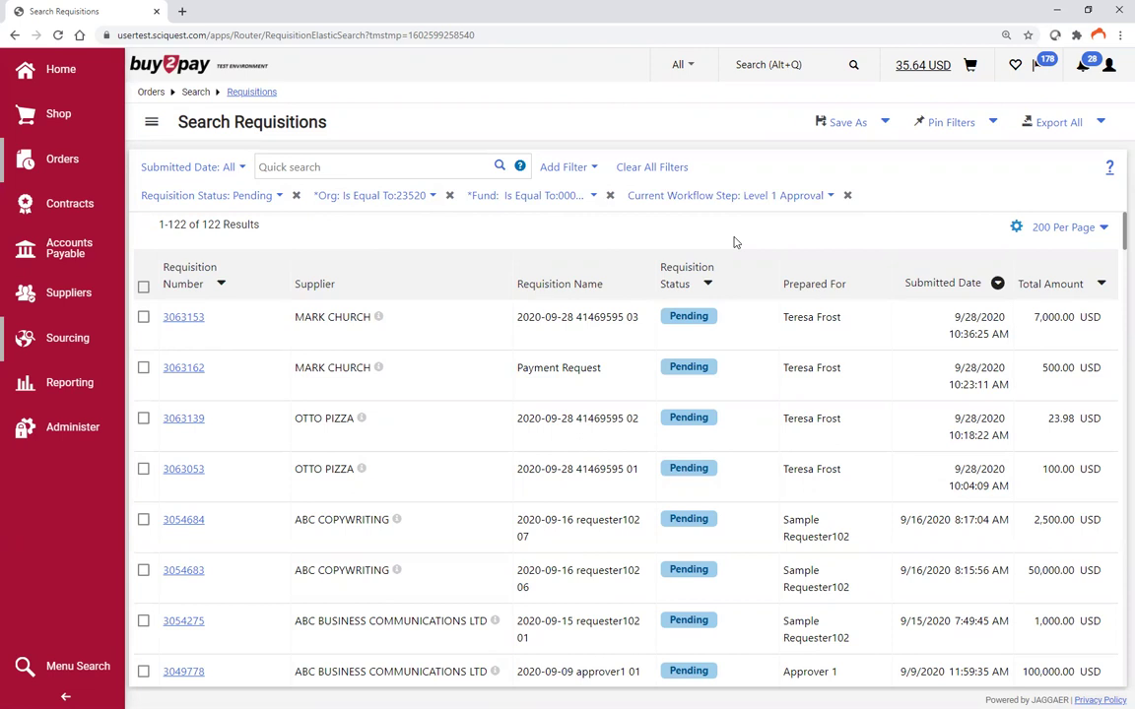
# - Pin the current set of filters for the requisition search
pyautogui.click(991, 123)
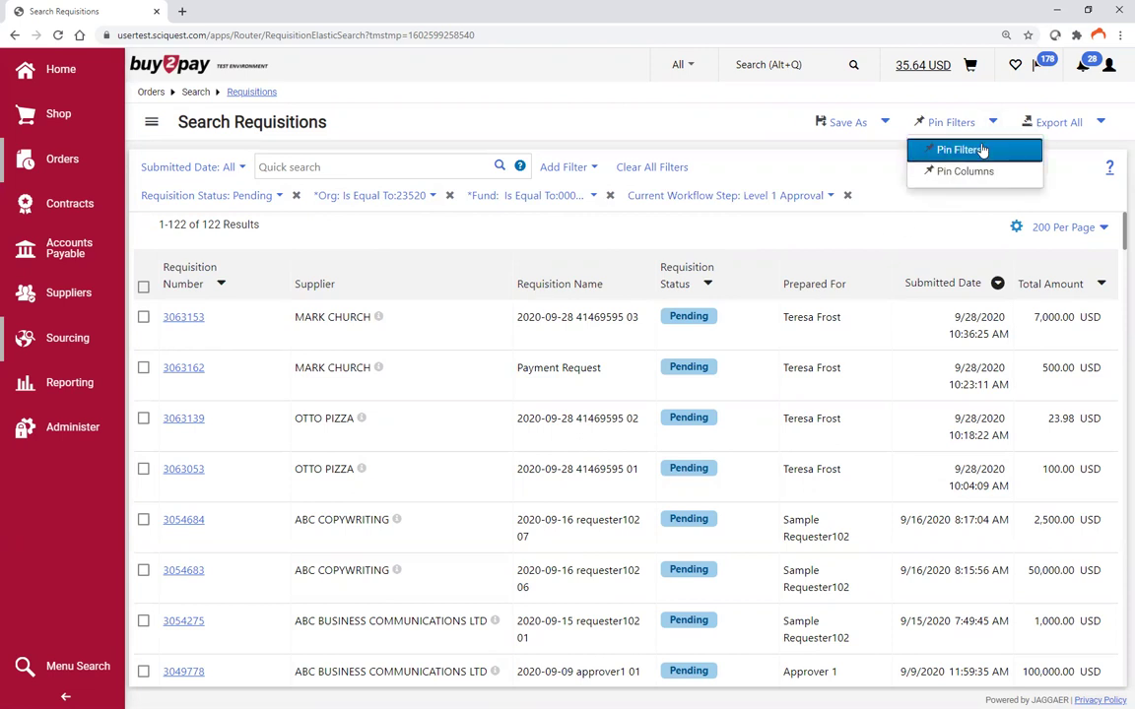
pyautogui.click(961, 149)
pyautogui.click(784, 426)
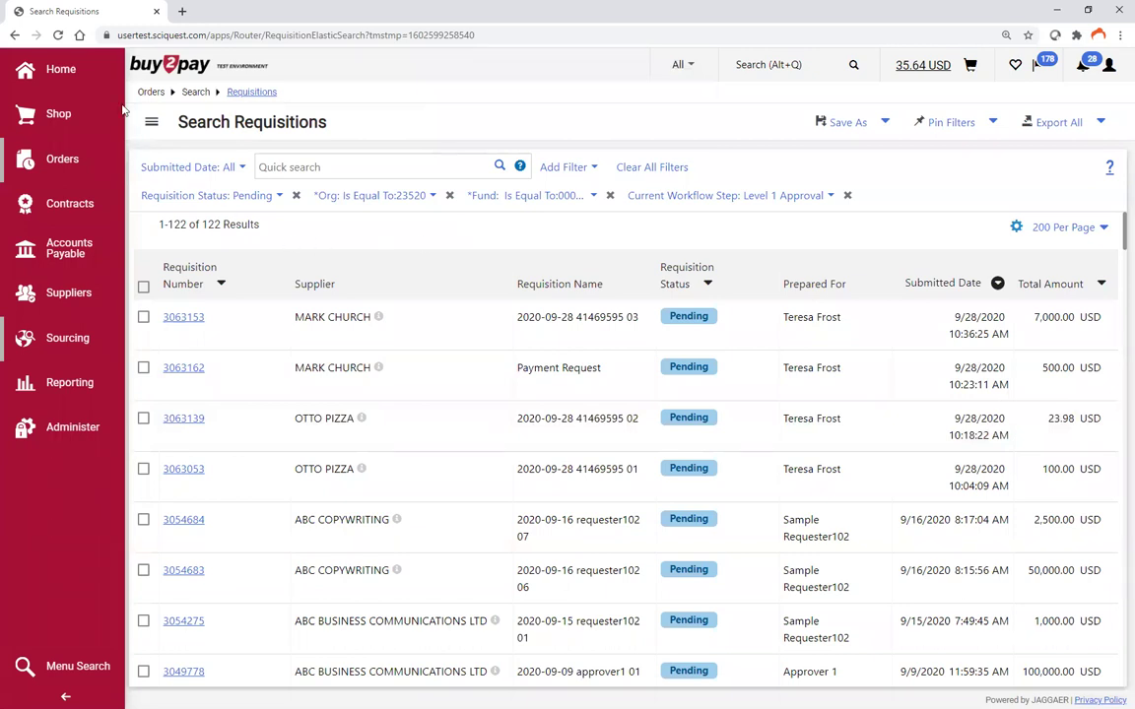
# - Return to the homepage and reopen the requisition search to check the pinned filters
pyautogui.click(62, 71)
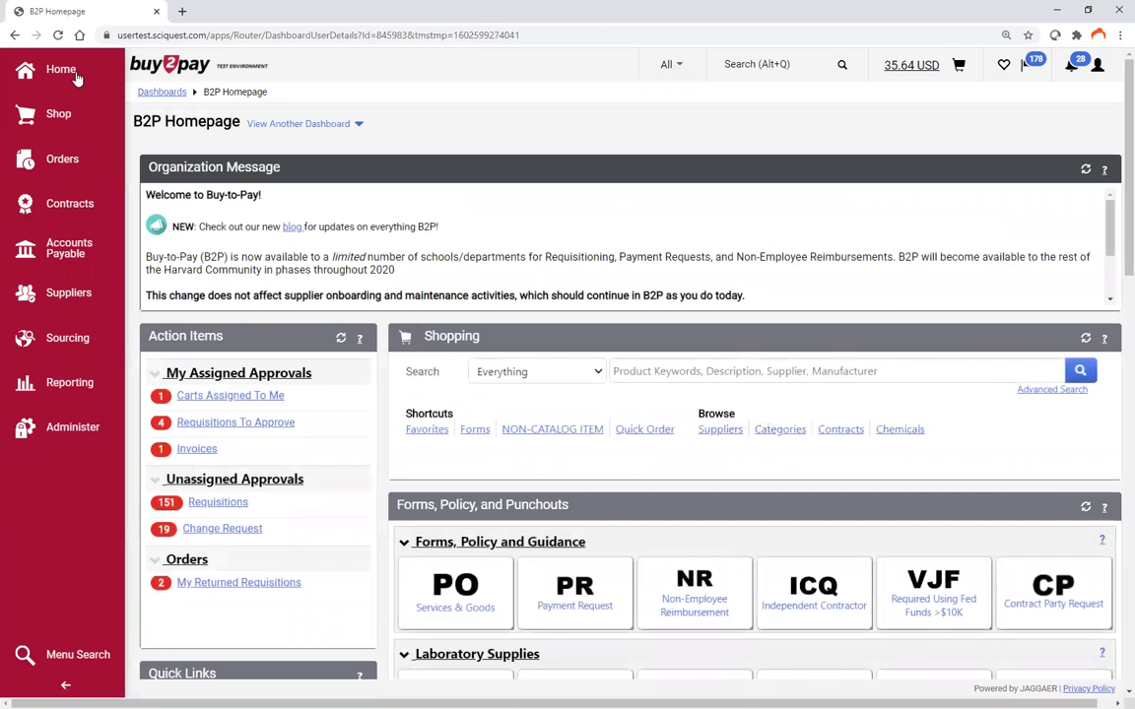
pyautogui.moveTo(59, 166)
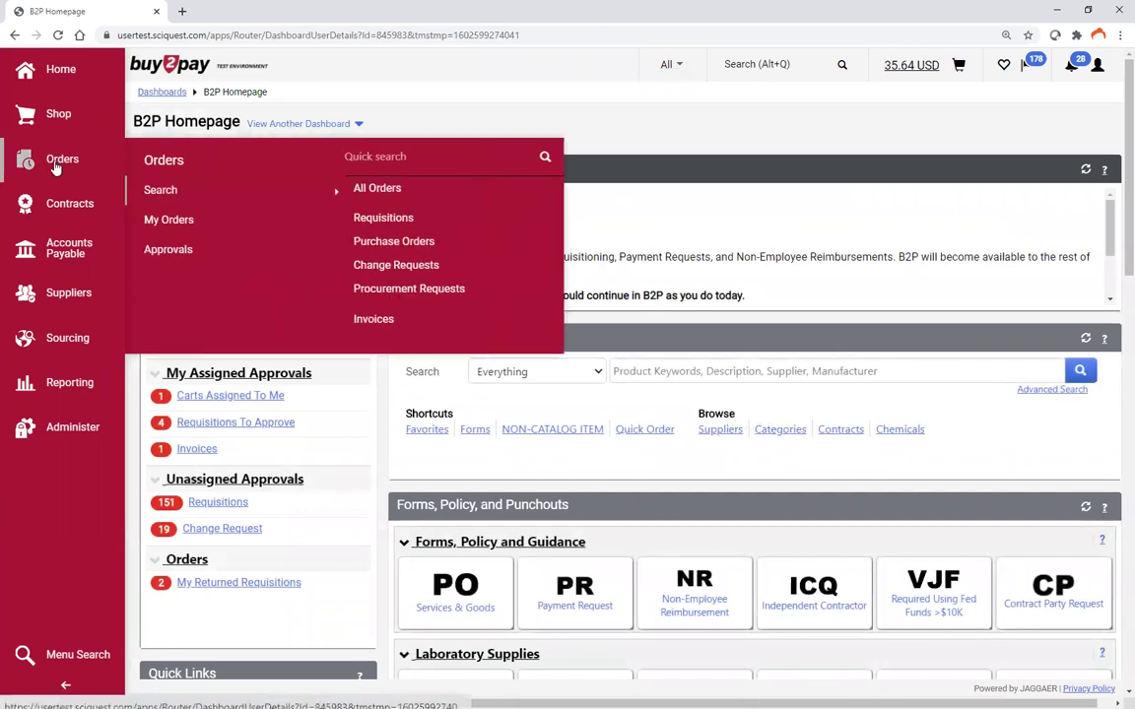
pyautogui.click(378, 221)
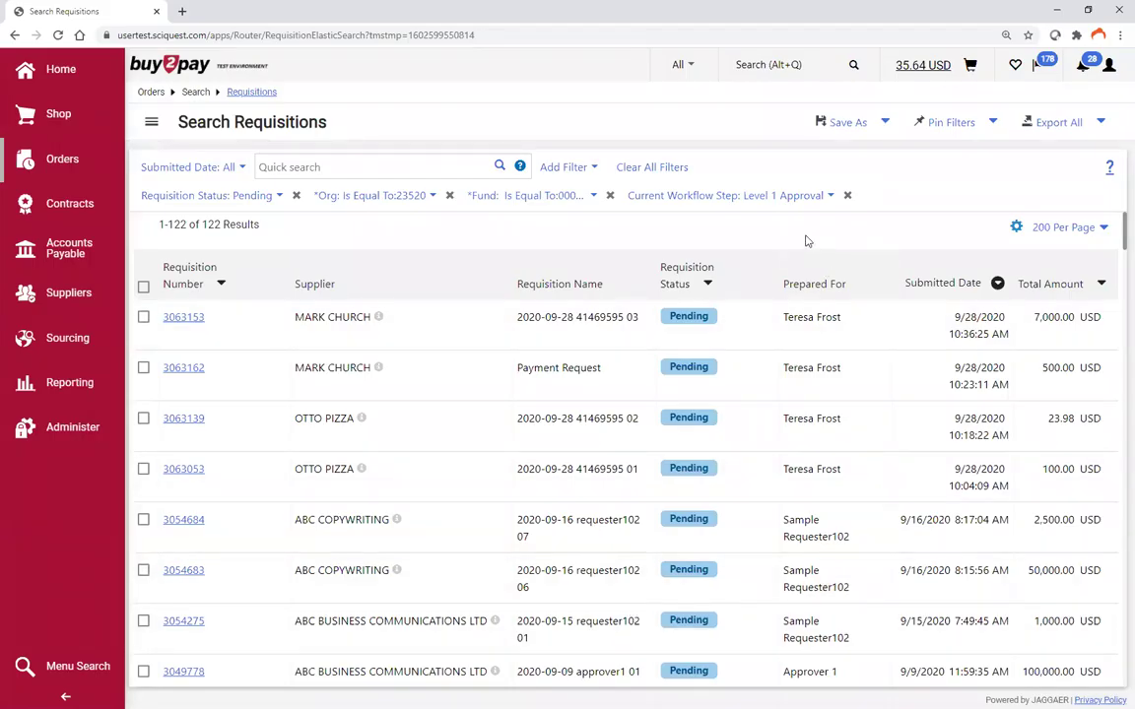
# - Add the Root, Subactivity-Activity and Activity columns to the requisition search results
pyautogui.click(1016, 229)
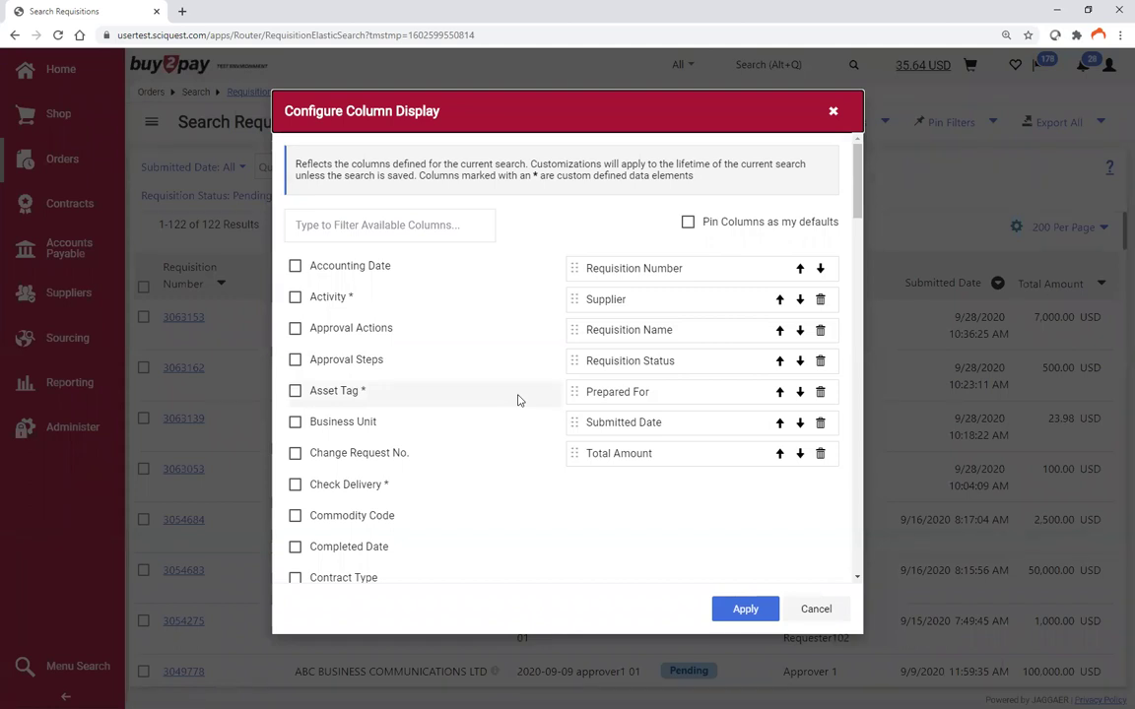
pyautogui.scroll(-10, 477, 423)
pyautogui.scroll(-5, 478, 424)
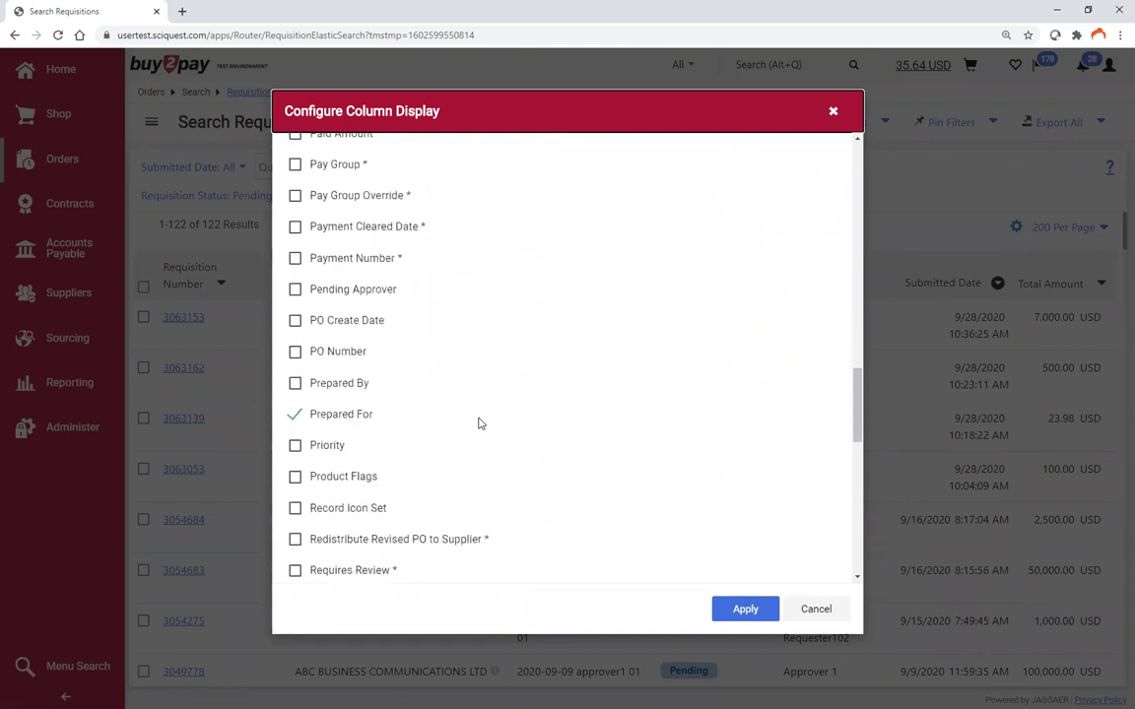
pyautogui.scroll(-3, 363, 414)
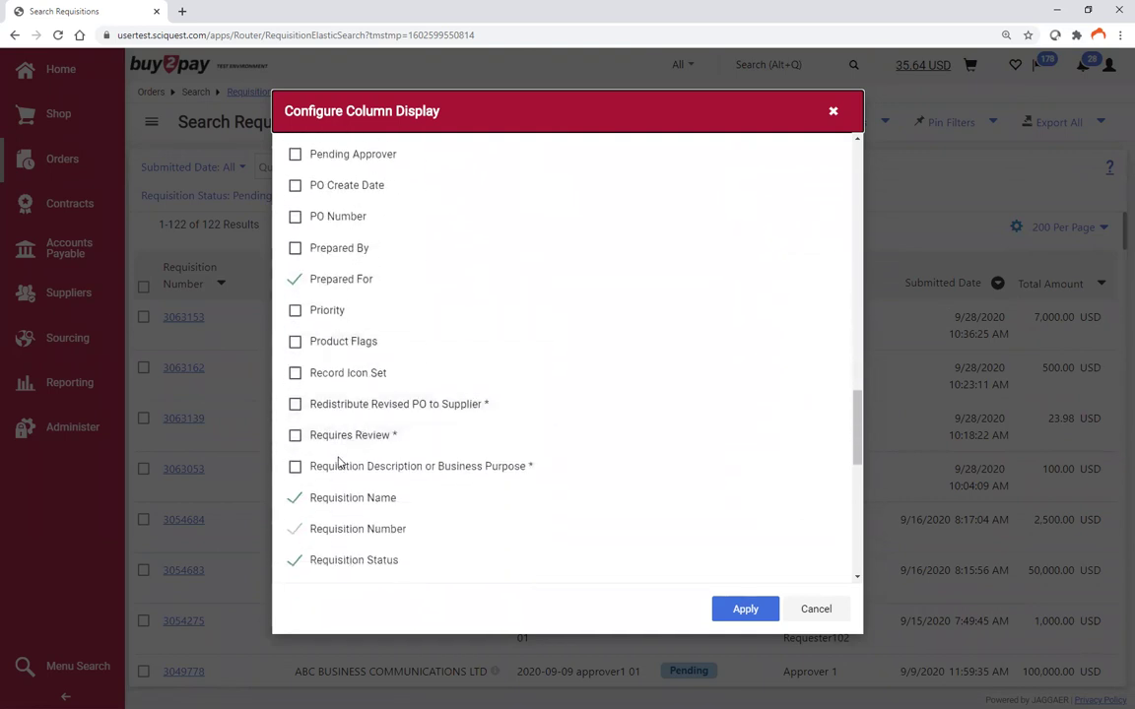
pyautogui.scroll(-2, 338, 461)
pyautogui.click(295, 419)
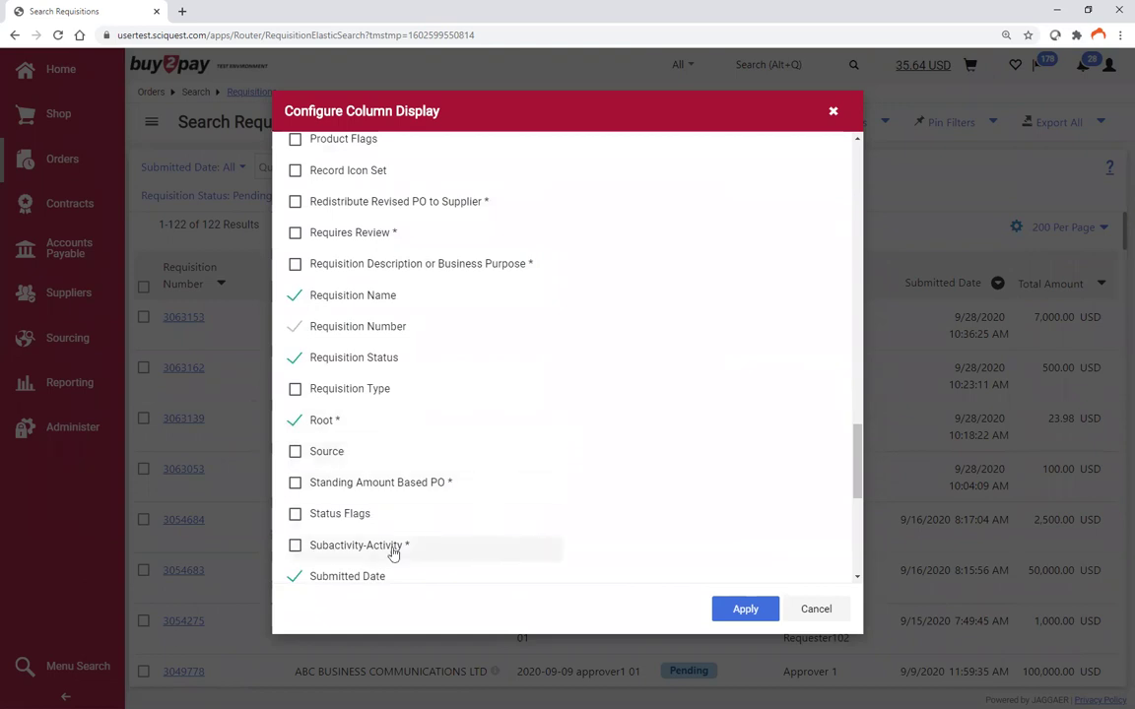
pyautogui.click(296, 546)
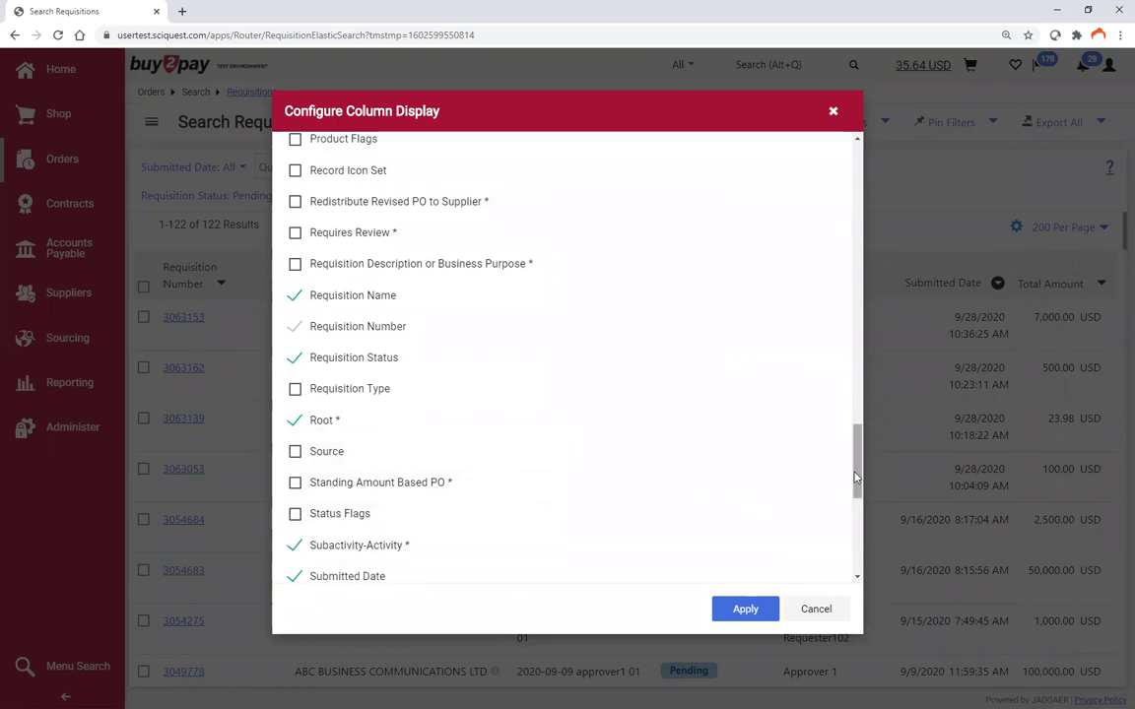
pyautogui.scroll(10, 768, 394)
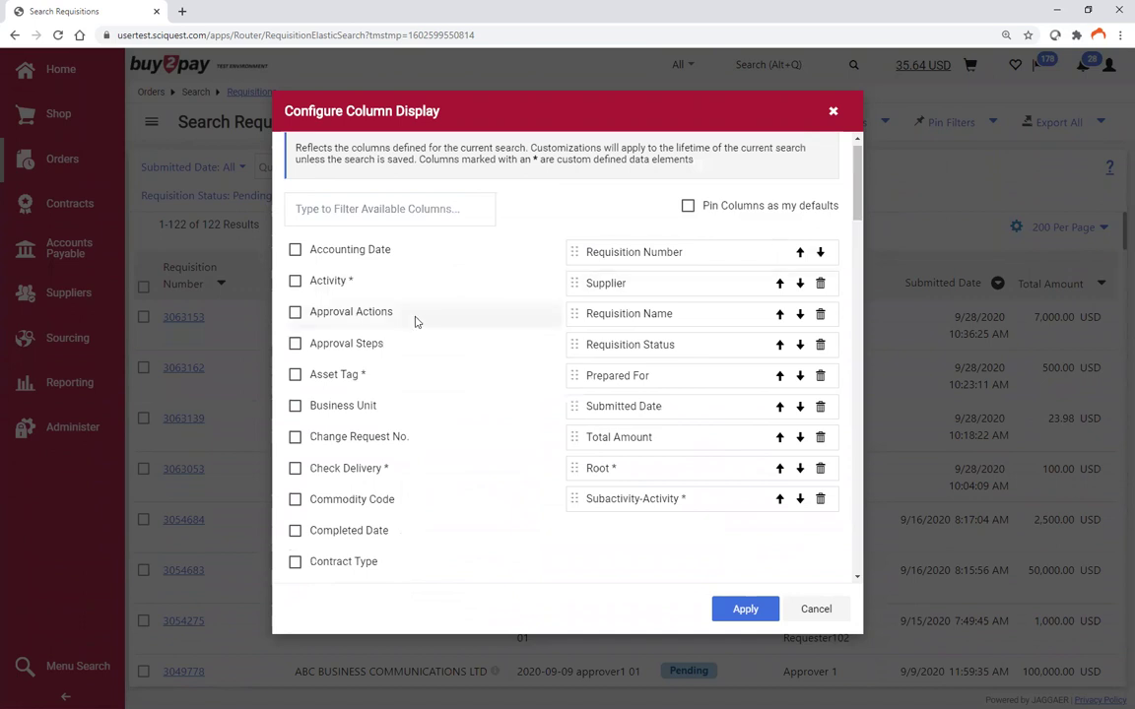
pyautogui.click(296, 282)
pyautogui.click(735, 610)
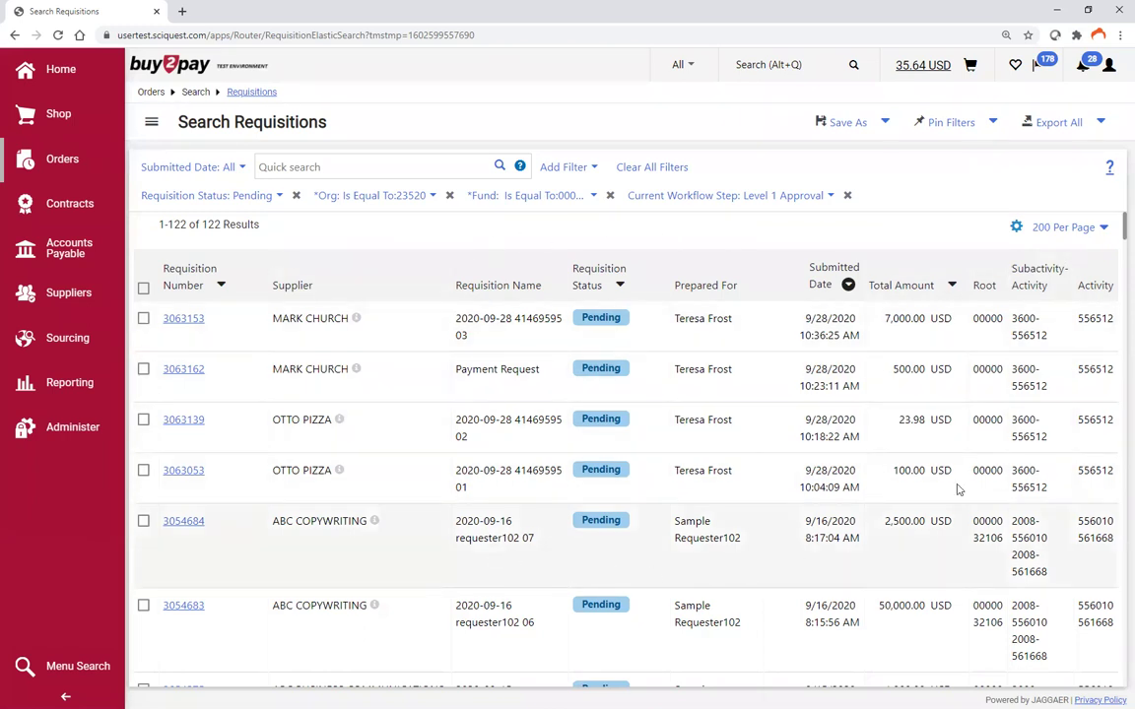
# - Reorder the three added columns as Activity, Subactivity-Activity, Root and pin the column layout
pyautogui.moveTo(1094, 269); pyautogui.dragTo(1029, 270)
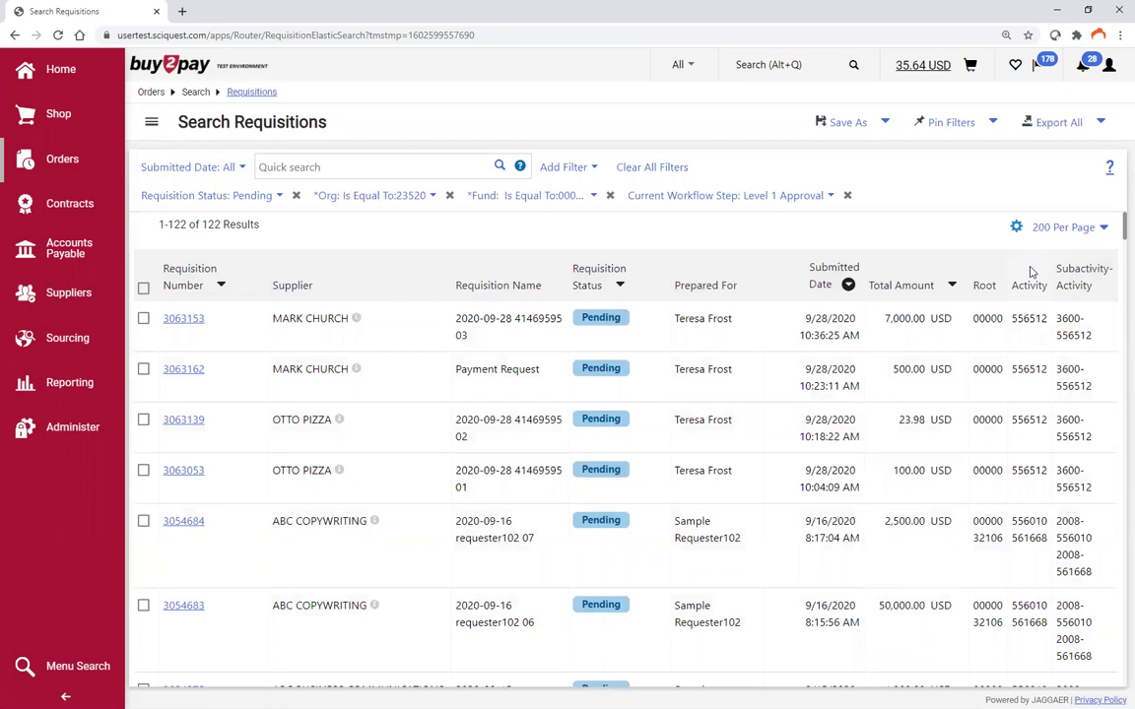
pyautogui.moveTo(986, 282); pyautogui.dragTo(1101, 267)
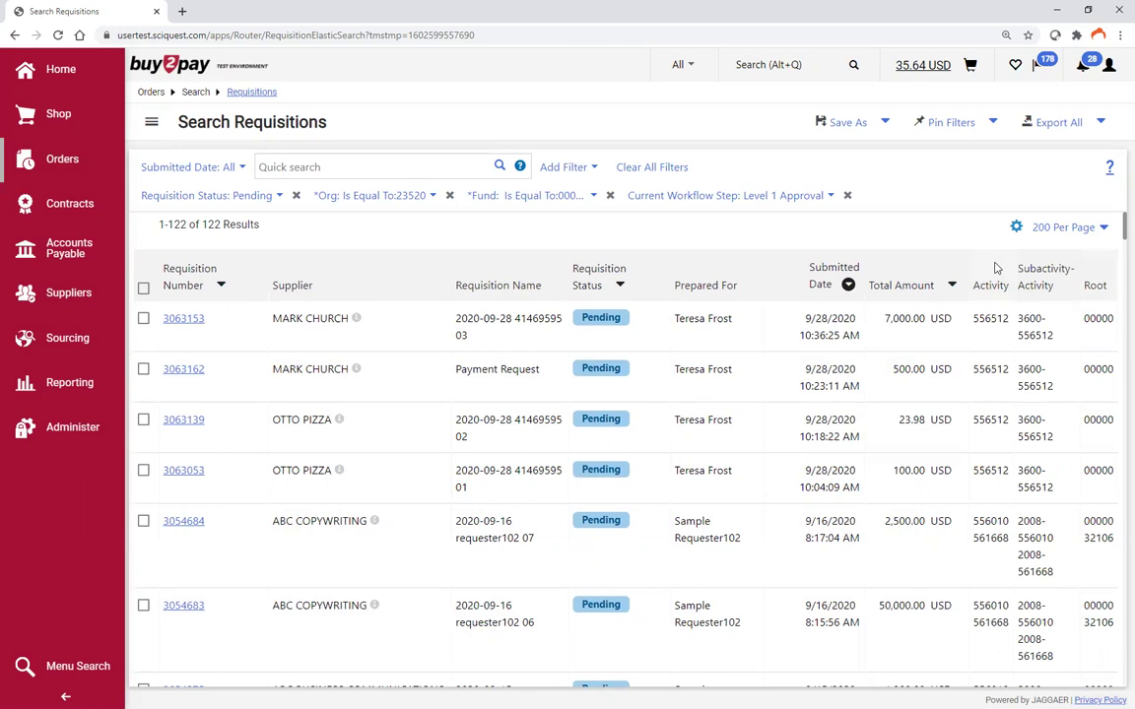
pyautogui.click(993, 123)
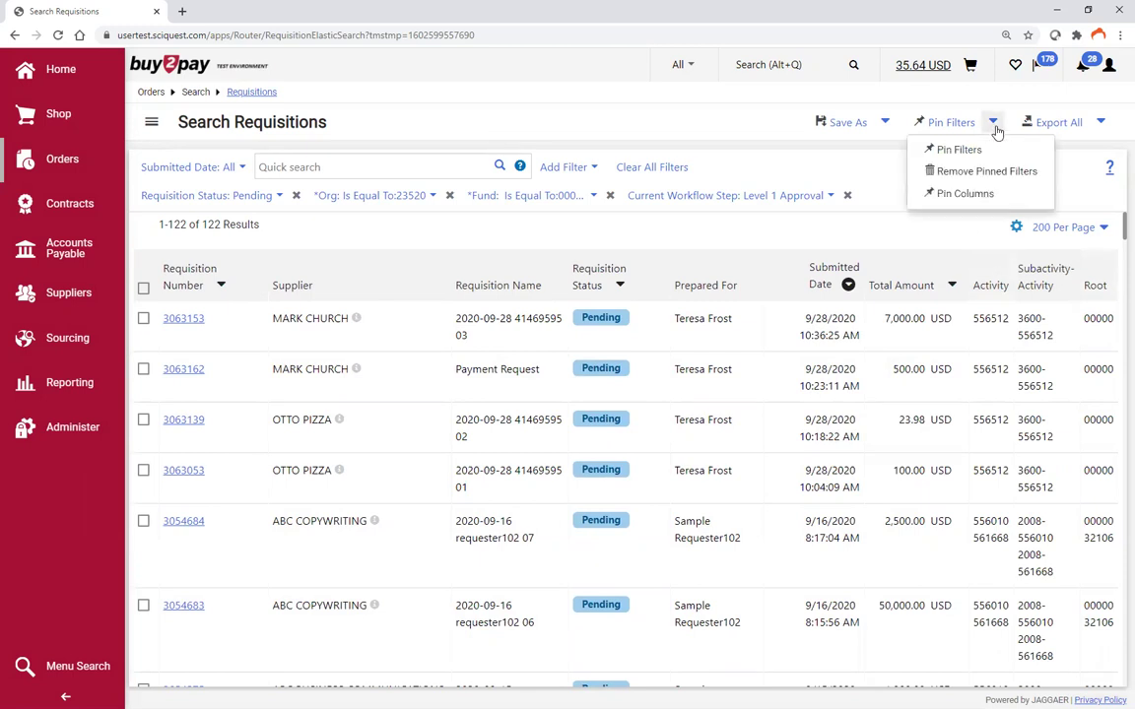
pyautogui.click(975, 194)
pyautogui.click(783, 425)
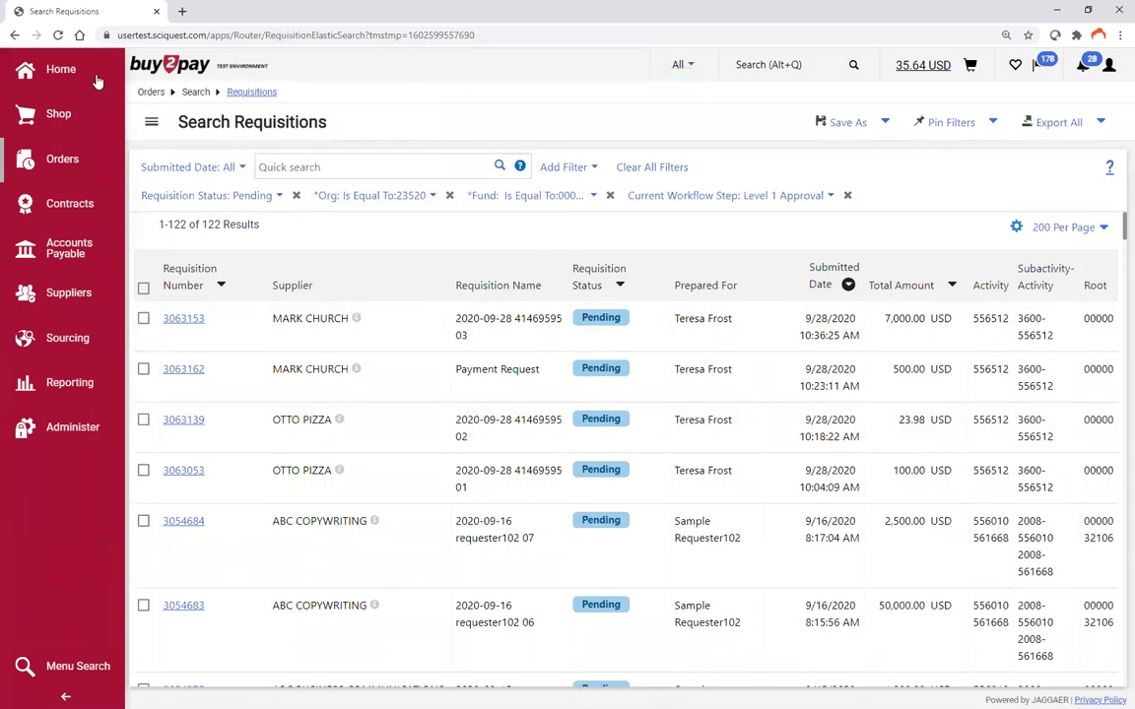
# - Return to the homepage and reopen the requisition search to check the pinned columns
pyautogui.click(61, 70)
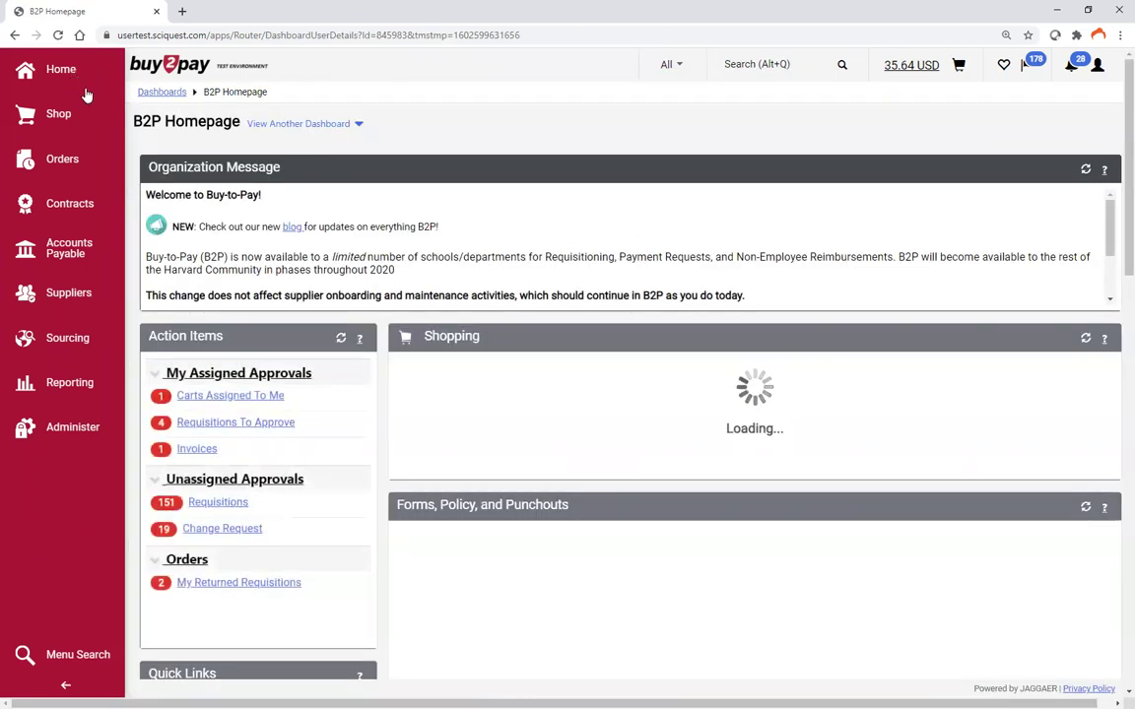
pyautogui.moveTo(61, 161)
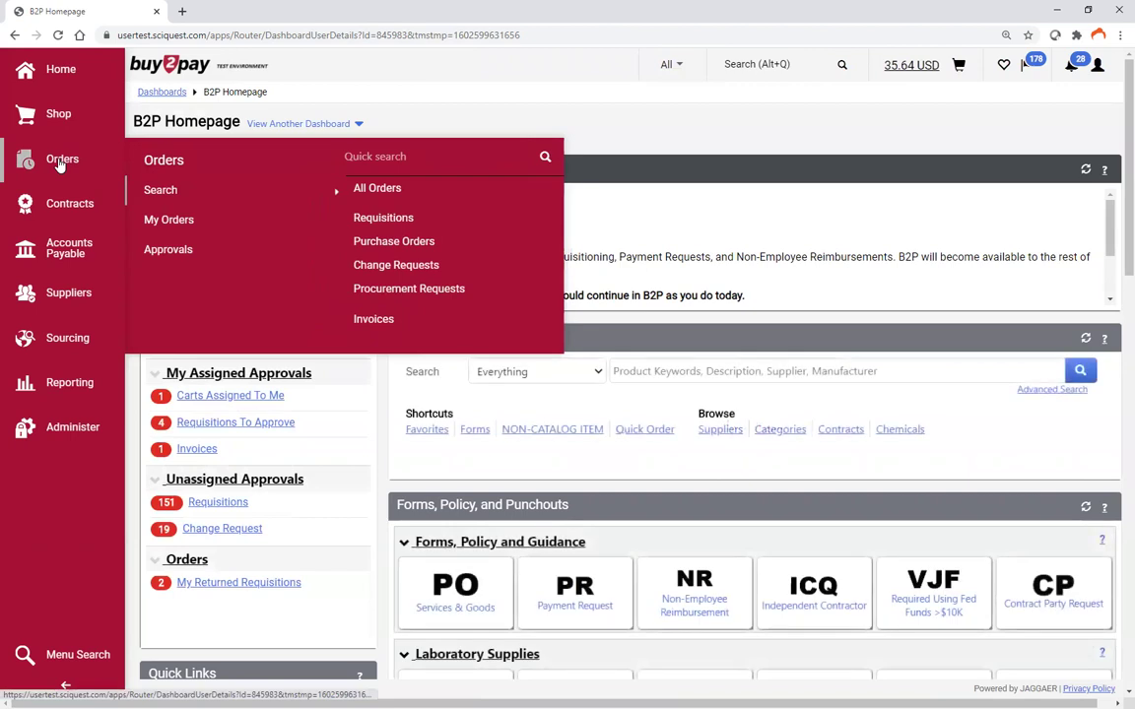
pyautogui.click(364, 217)
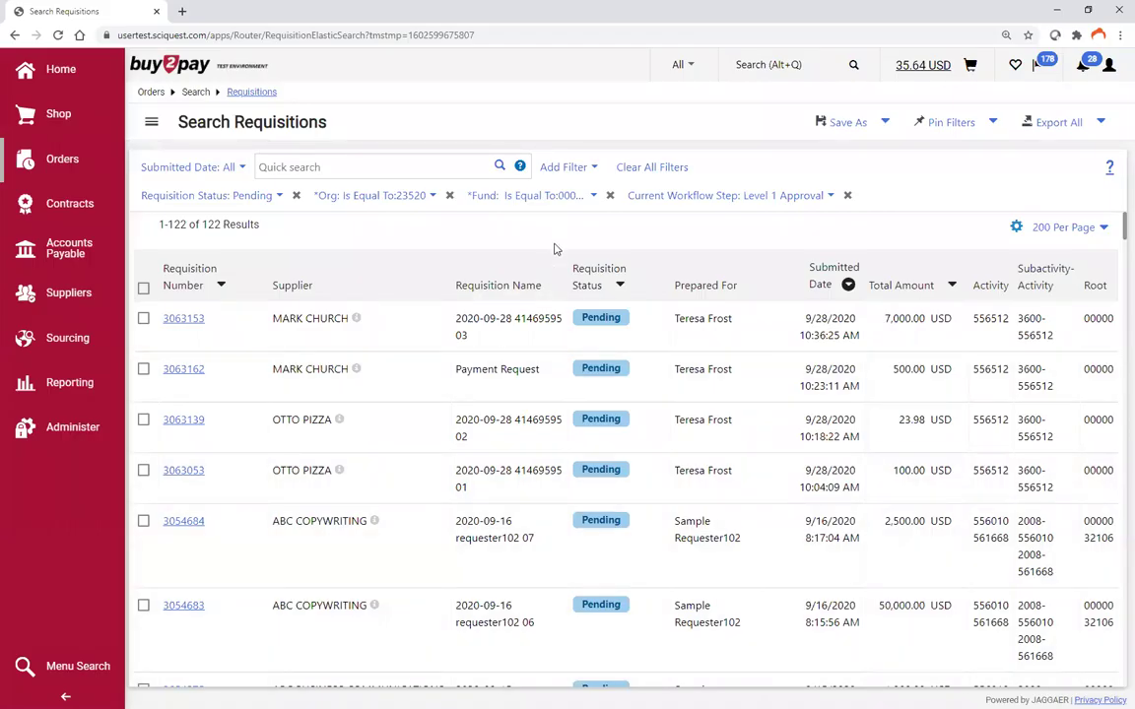
# - Look through the available search filters and the list of columns that can be displayed in the results
pyautogui.click(580, 172)
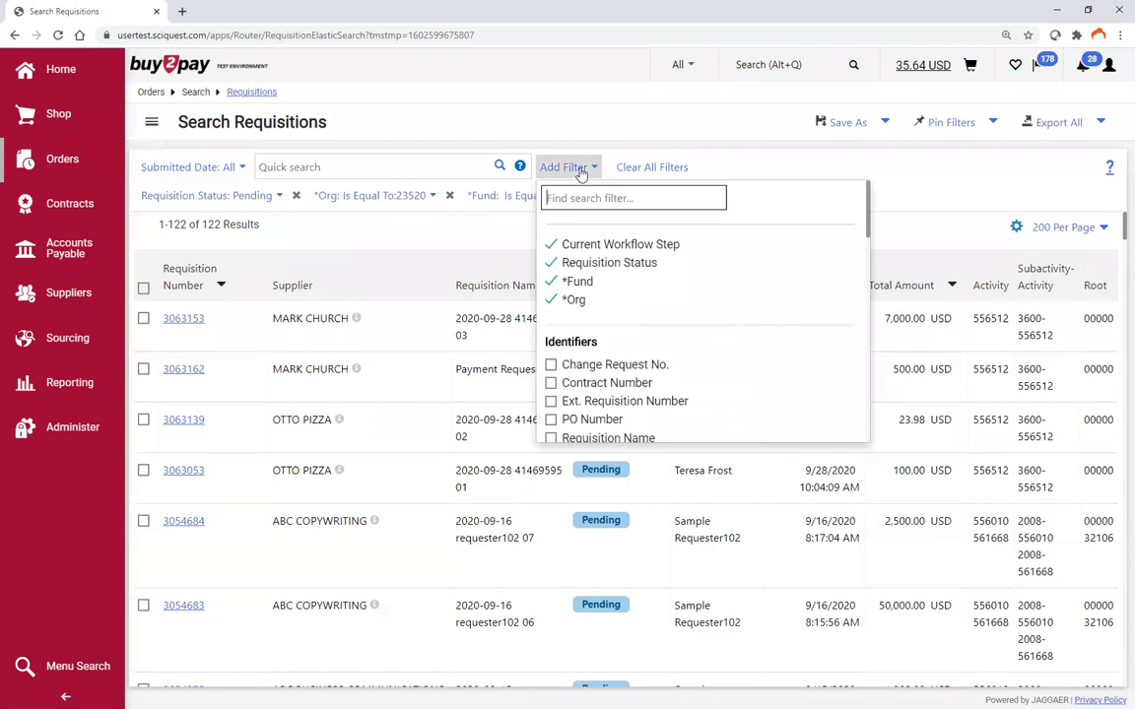
pyautogui.scroll(-5, 629, 294)
pyautogui.scroll(-3, 629, 294)
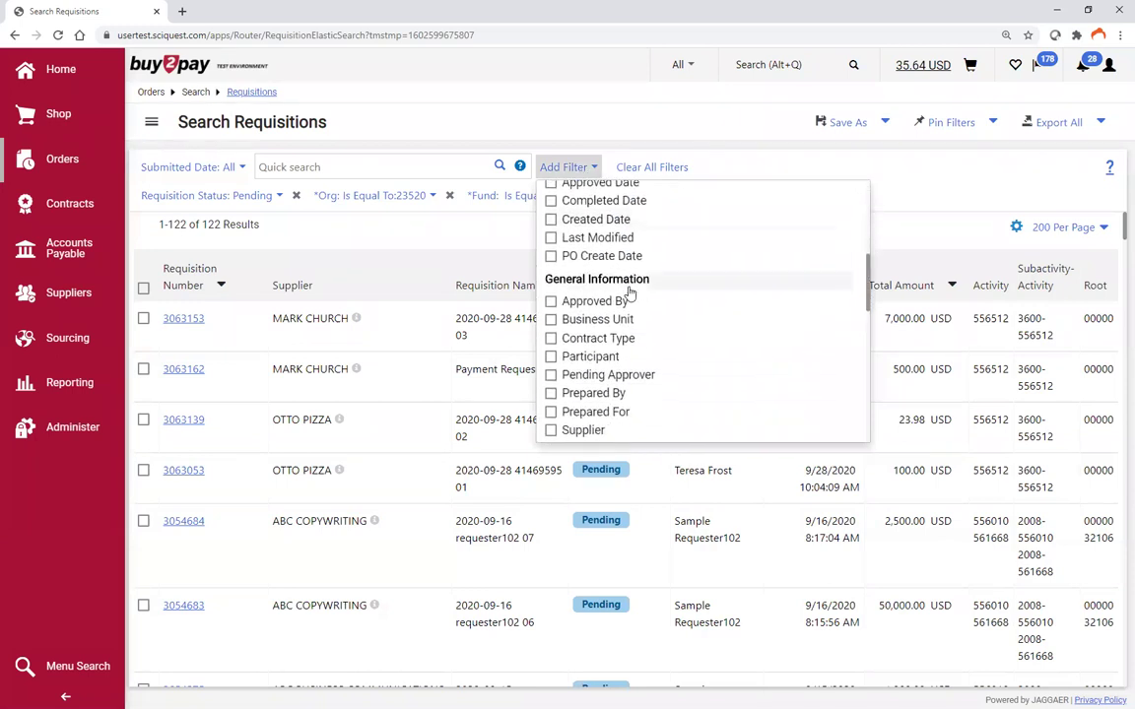
pyautogui.click(957, 199)
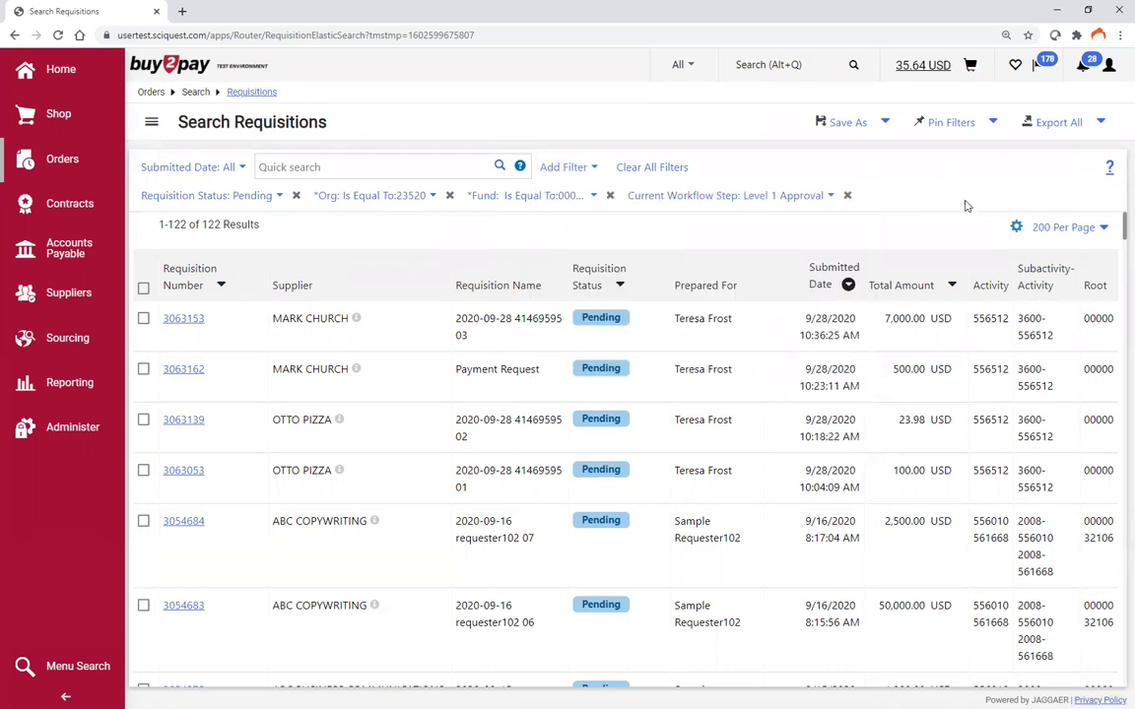
pyautogui.click(1016, 228)
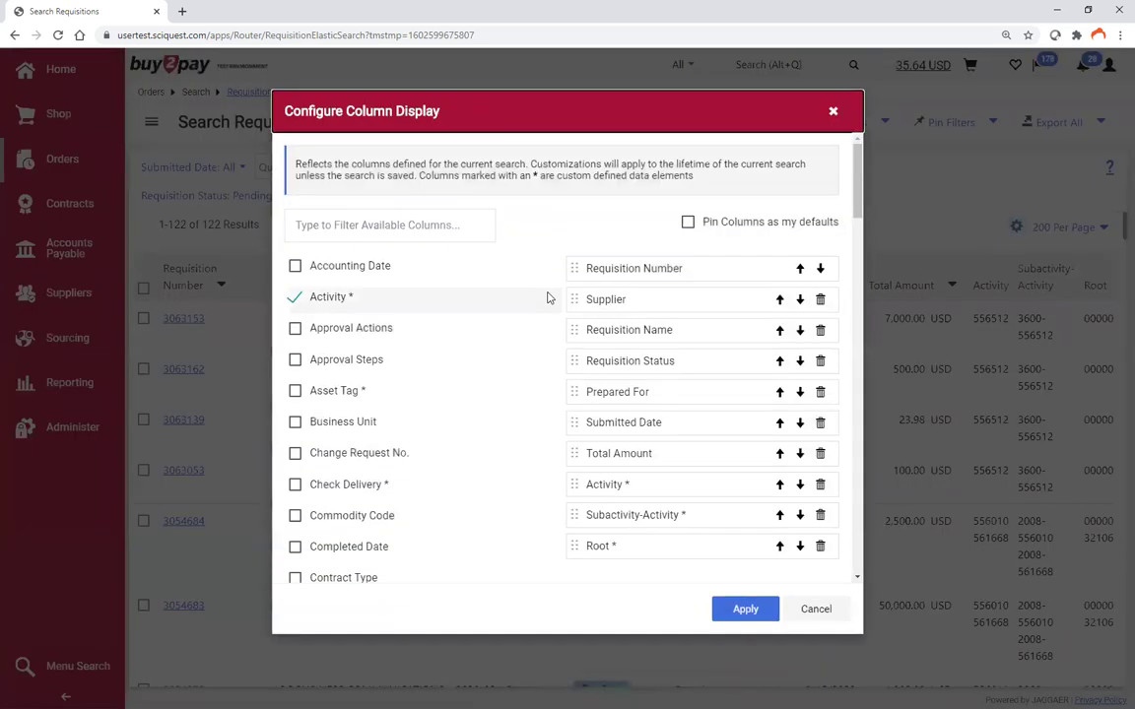
pyautogui.scroll(-5, 438, 295)
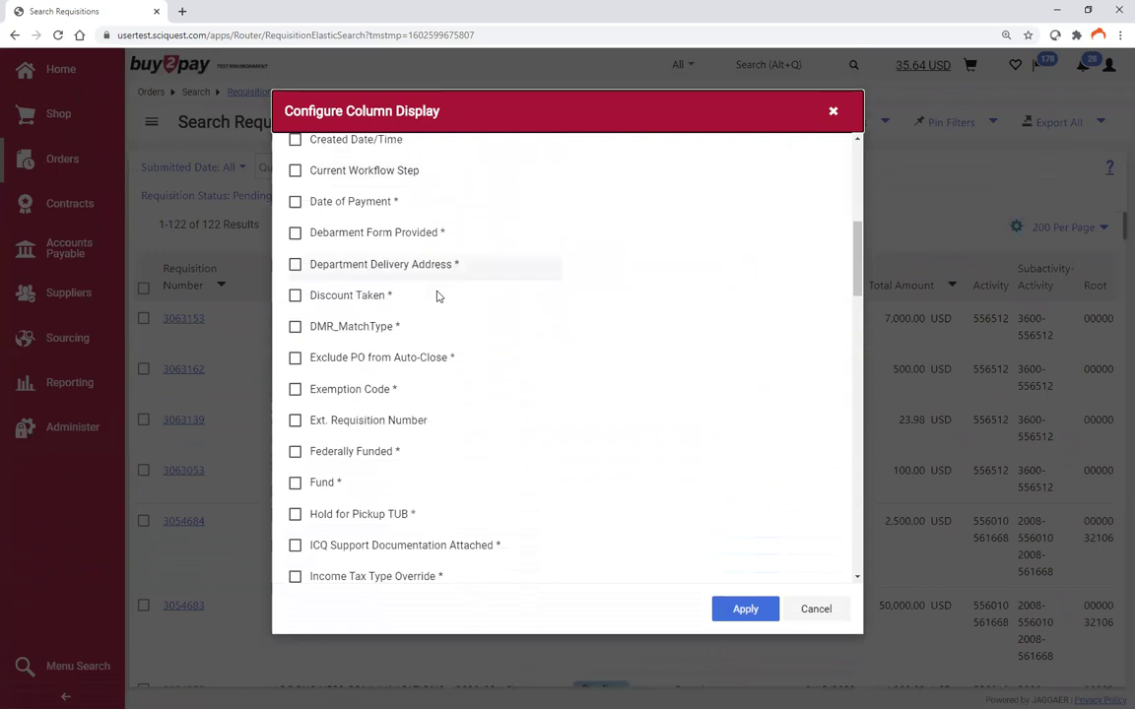
pyautogui.scroll(-1, 438, 296)
pyautogui.scroll(6, 438, 297)
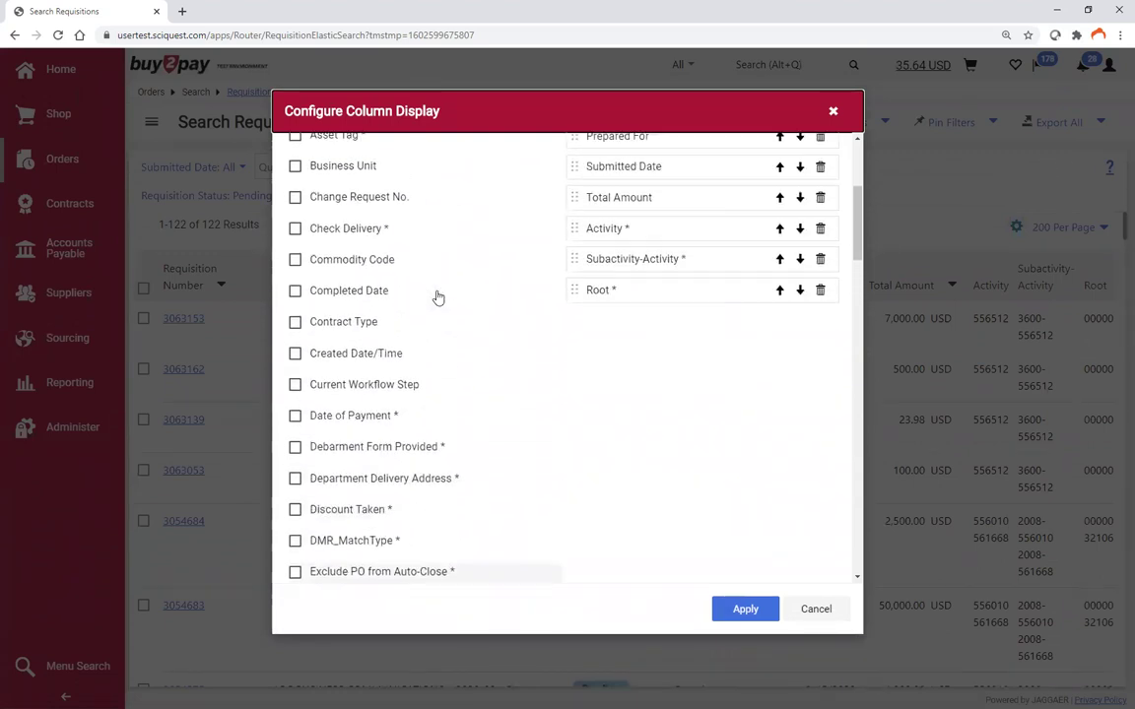